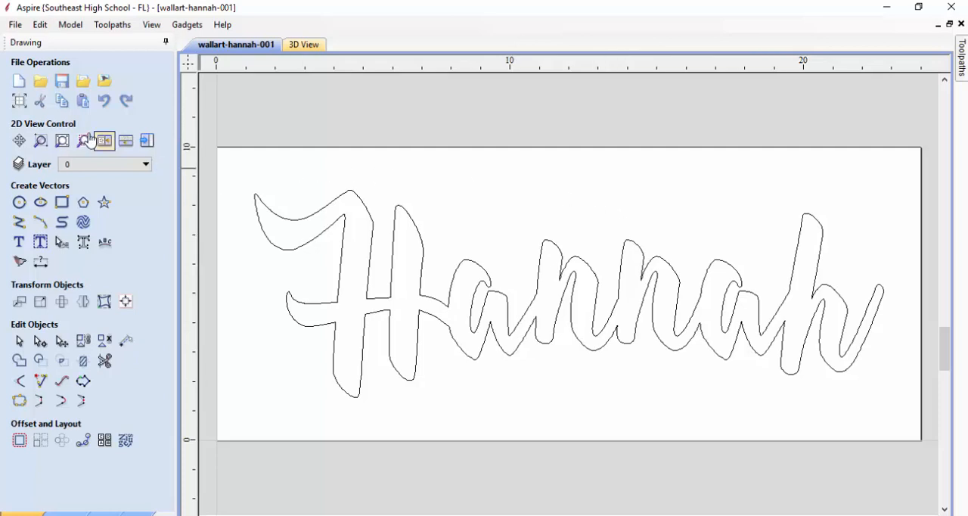
Review the job size, material and datum settings in the job setup and leave without changes
click(19, 100)
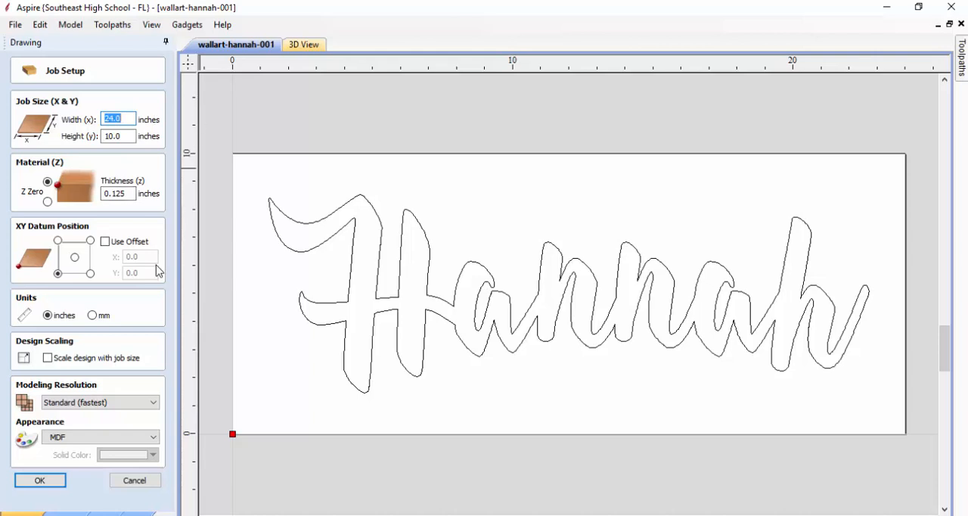
click(144, 485)
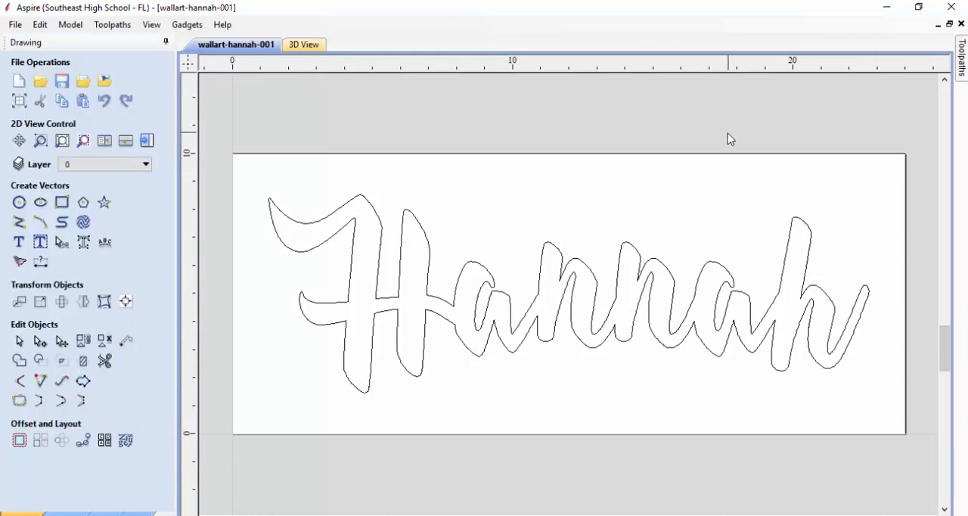
Select all vectors in the drawing and rename layer 0 with the lowercase name spelled by the lettering
click(37, 24)
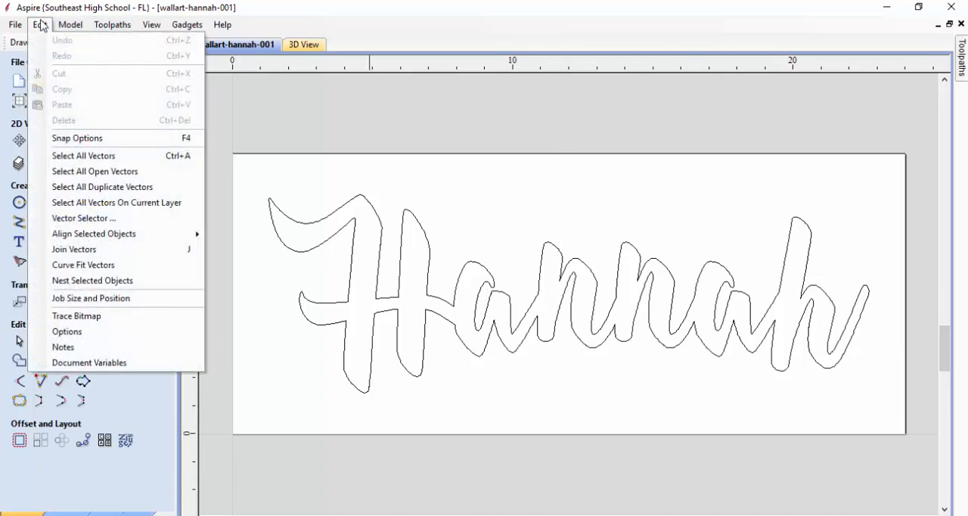
click(73, 156)
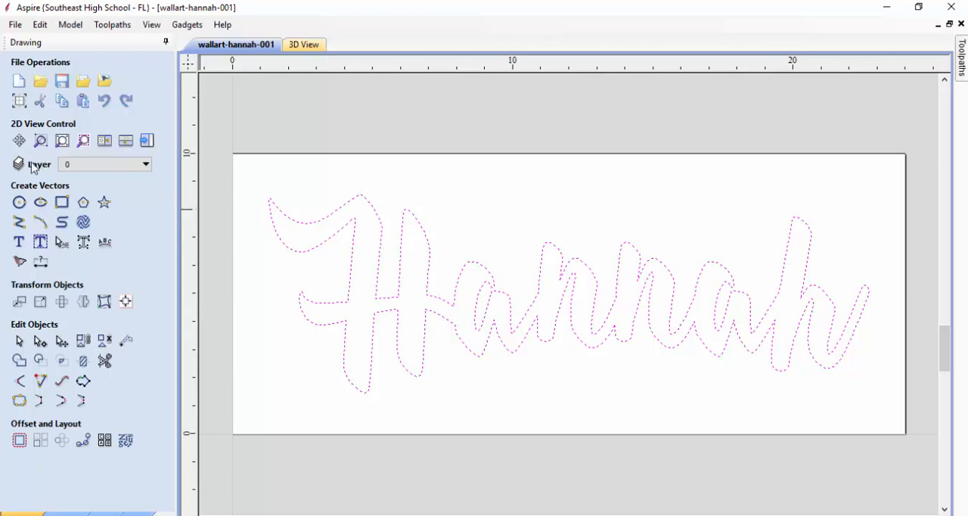
click(146, 164)
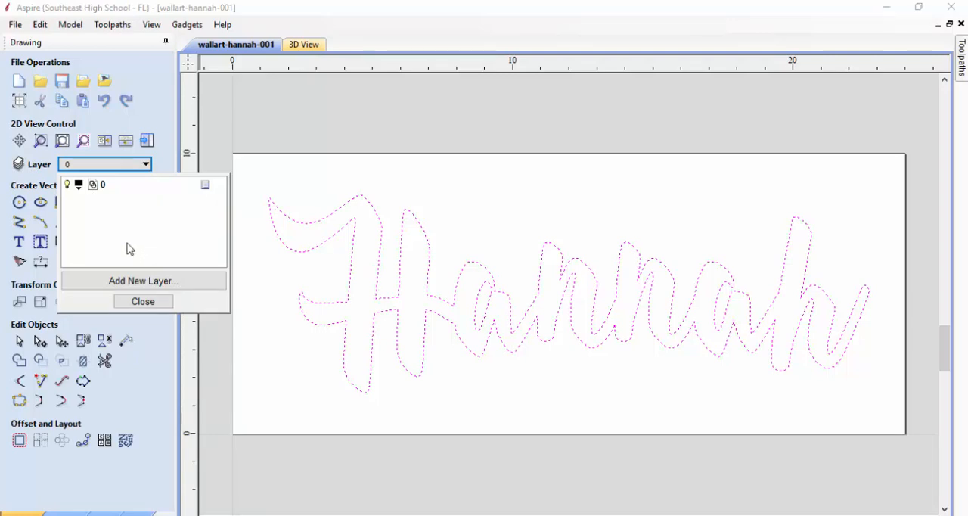
double_click(104, 187)
text(hannah)
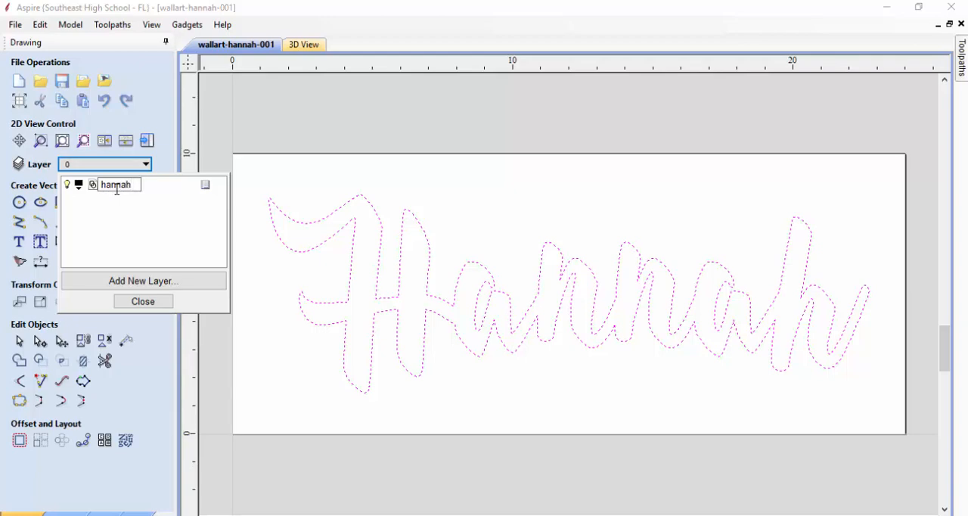
click(139, 302)
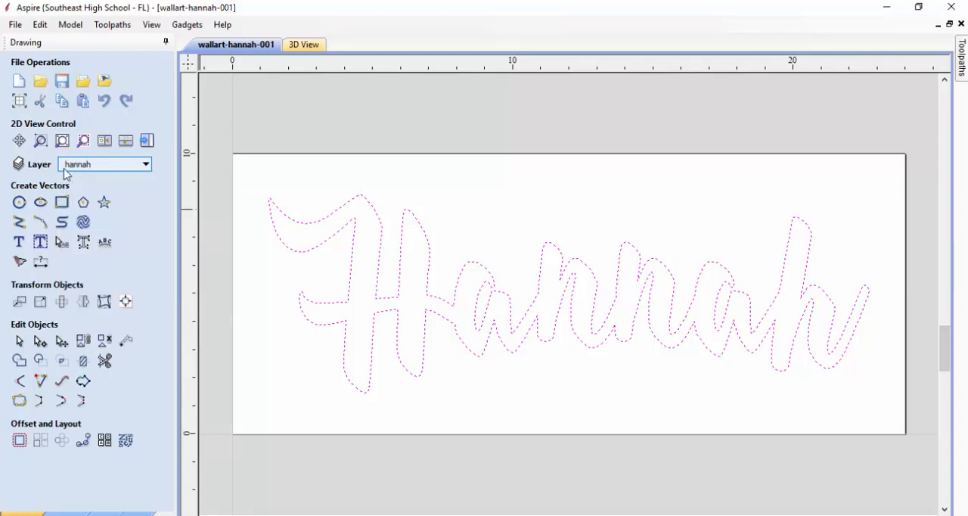
Hide the layer that holds the lettering and show it again
click(145, 165)
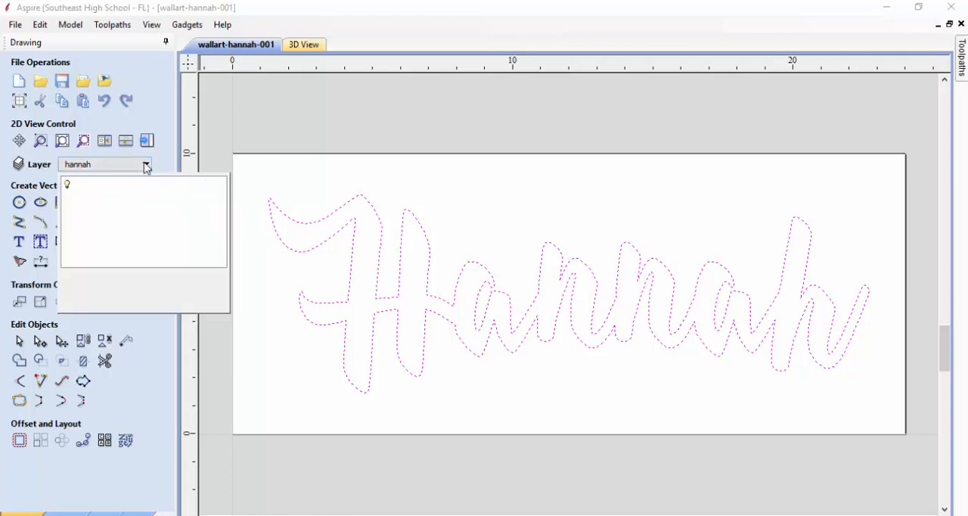
click(68, 187)
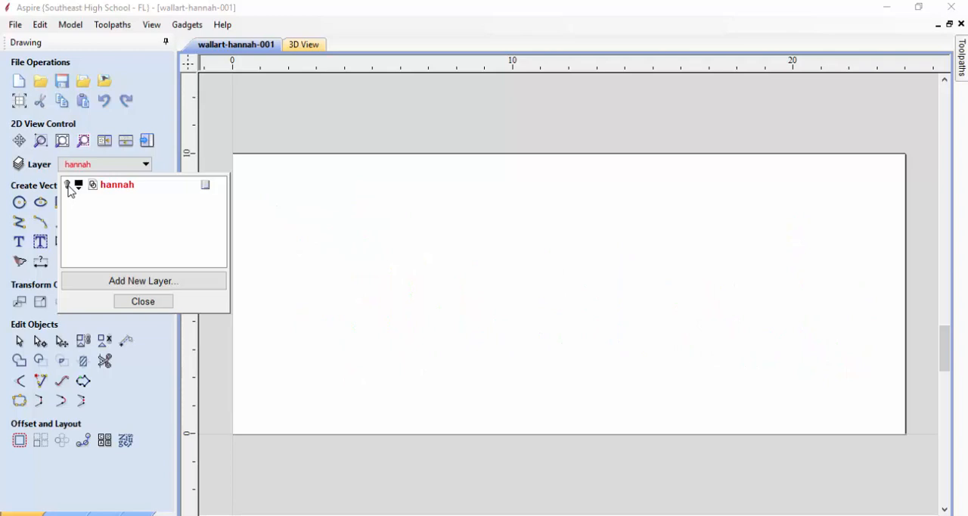
click(68, 186)
click(141, 302)
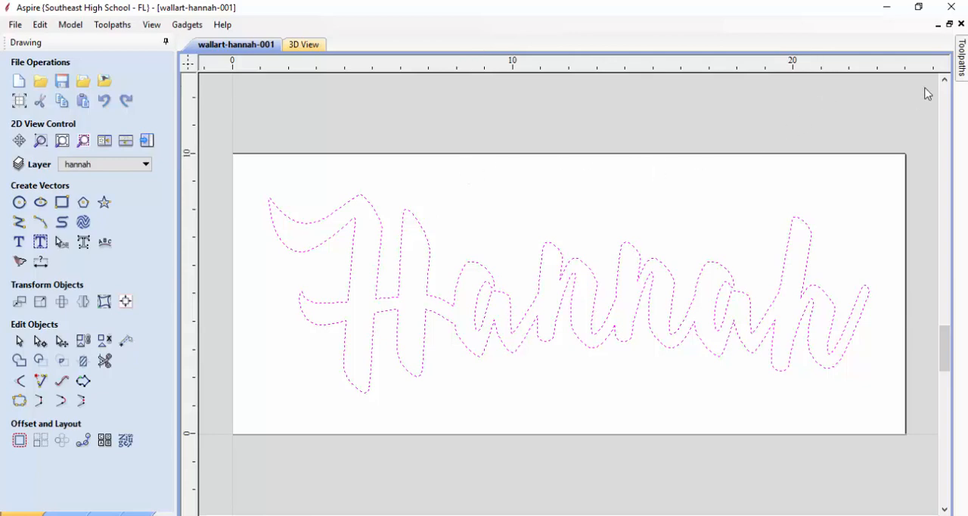
Keep the toolpath pane docked beside the drawing, fit the job in view and start a new 2D profile toolpath
mouse_move(963, 68)
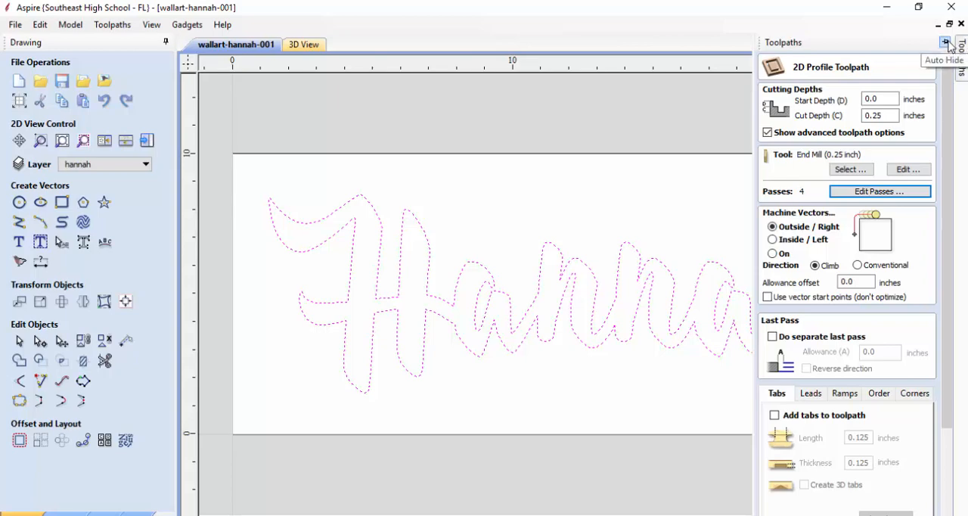
click(947, 43)
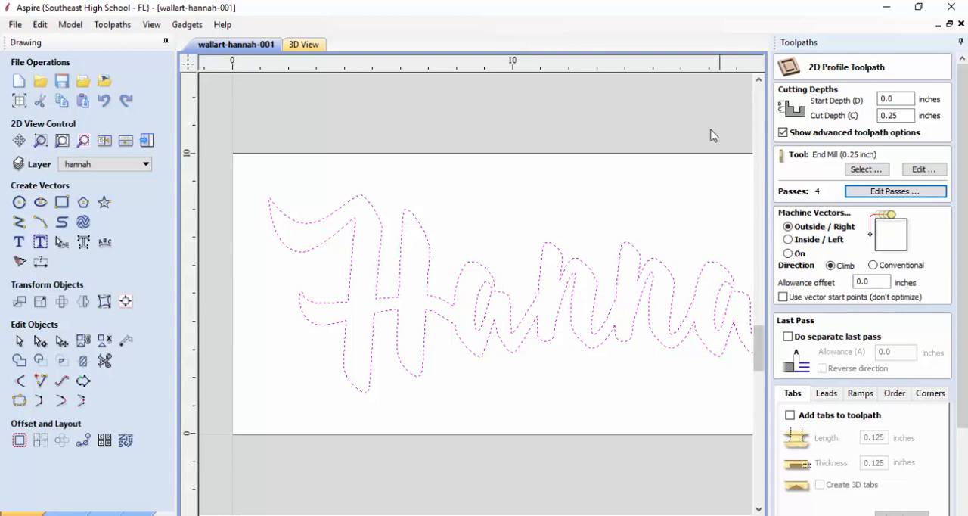
key(F6)
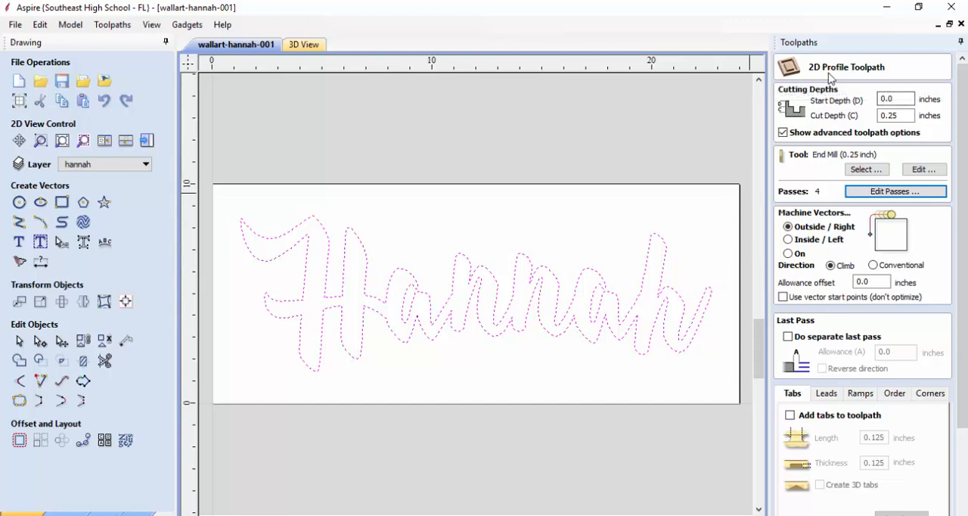
scroll(966, 246, down, 3)
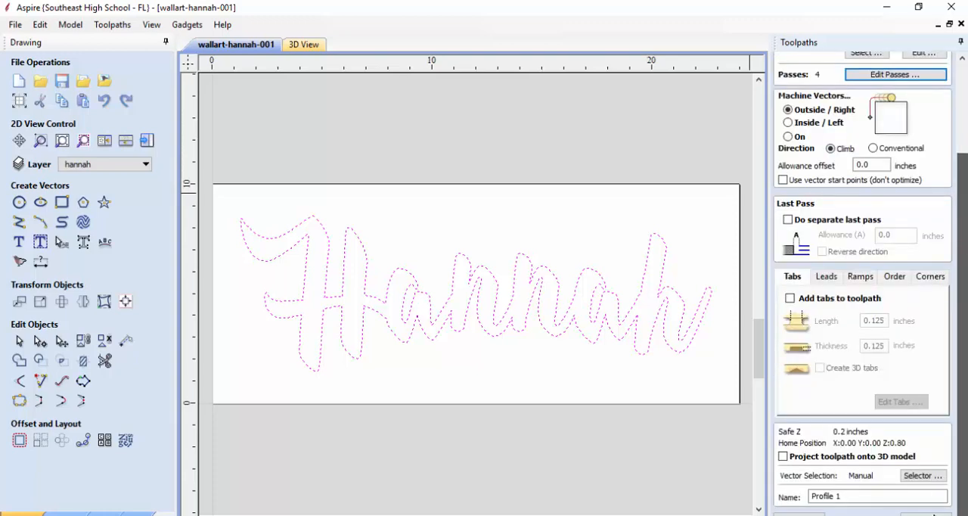
click(799, 514)
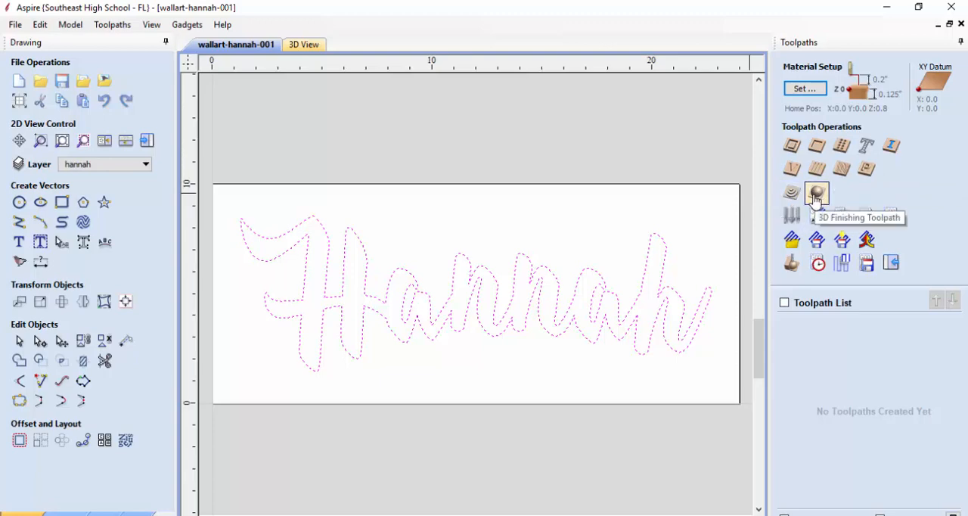
click(793, 154)
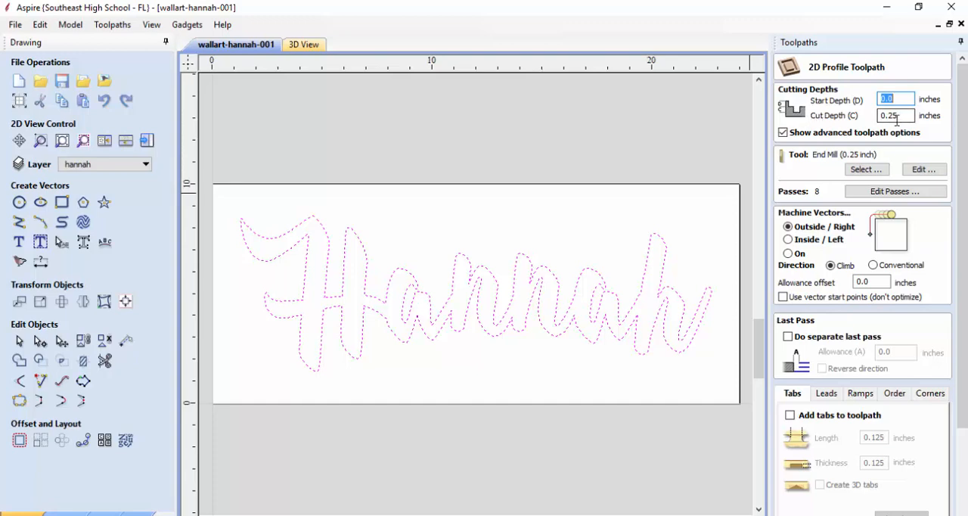
Check the material thickness in the job setup and leave it as it is
click(20, 100)
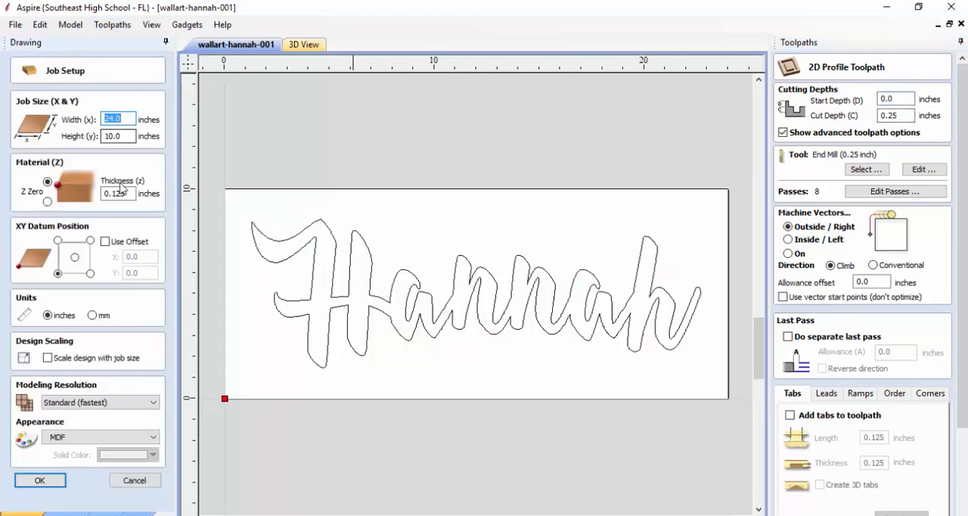
drag(130, 194, 97, 193)
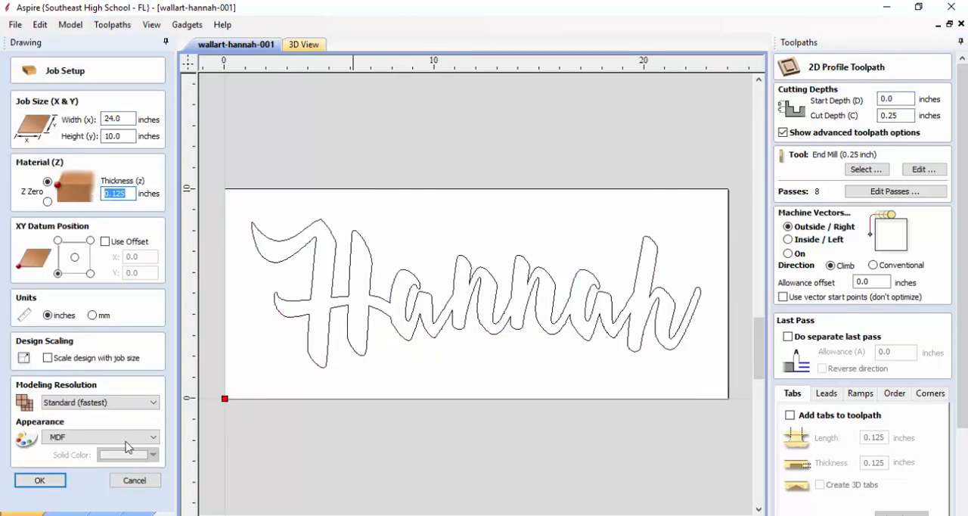
click(137, 484)
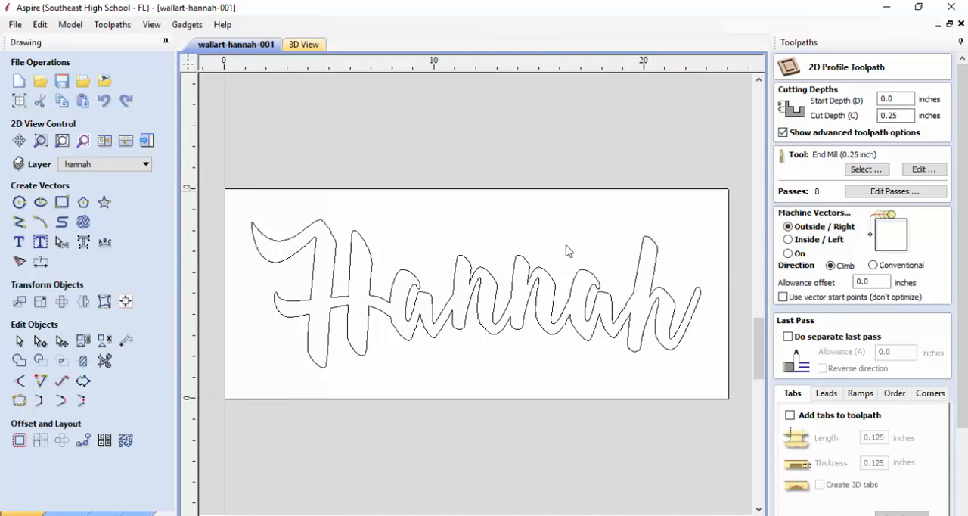
Reselect the lettering vector and divide the profile toolpath's cut into 4 passes
click(463, 264)
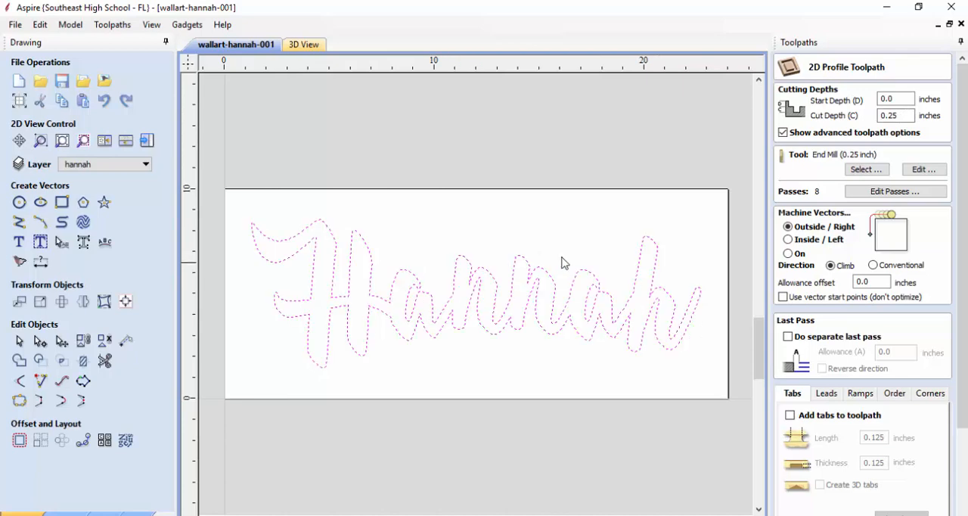
click(901, 117)
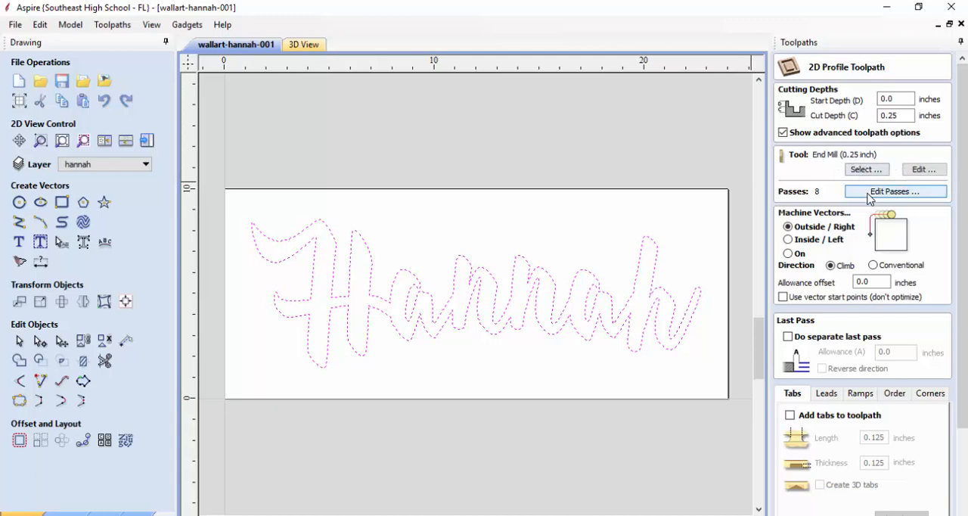
click(869, 195)
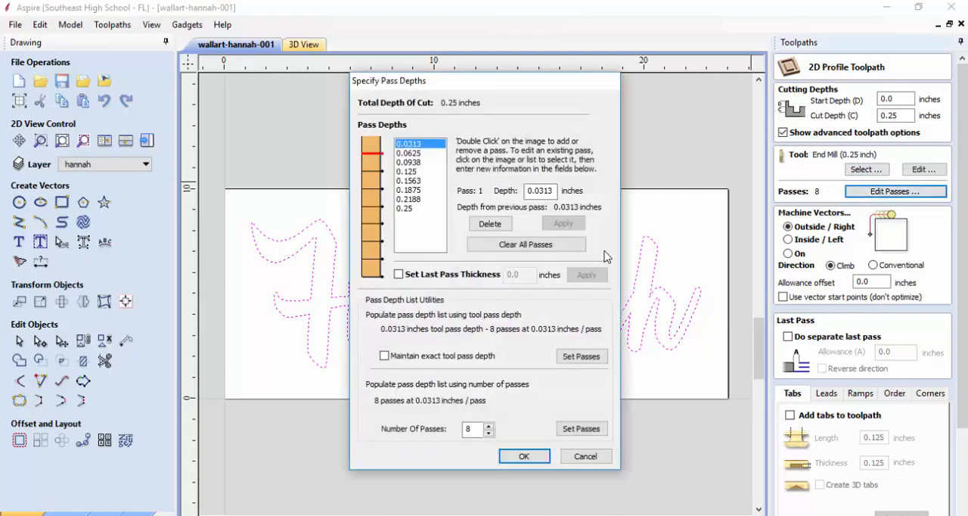
drag(554, 192, 538, 191)
click(488, 433)
click(488, 433)
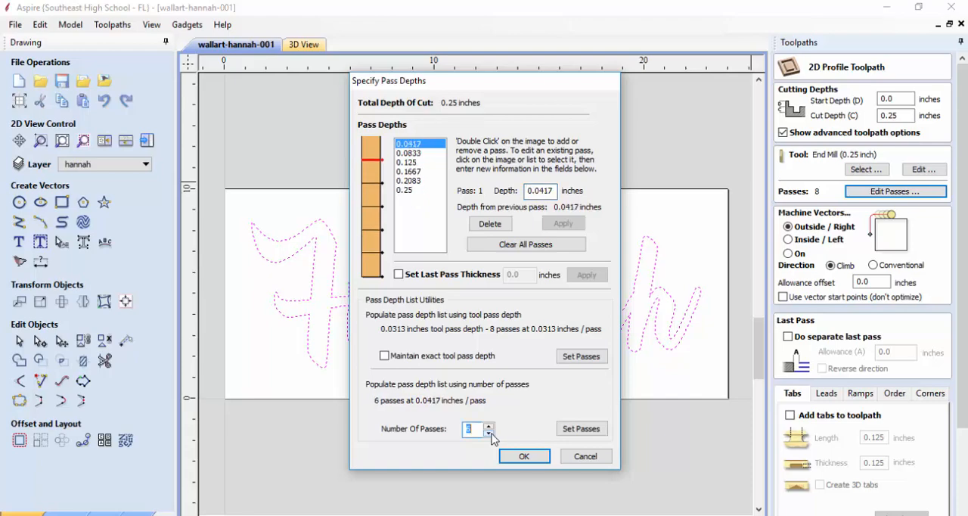
click(489, 432)
click(489, 432)
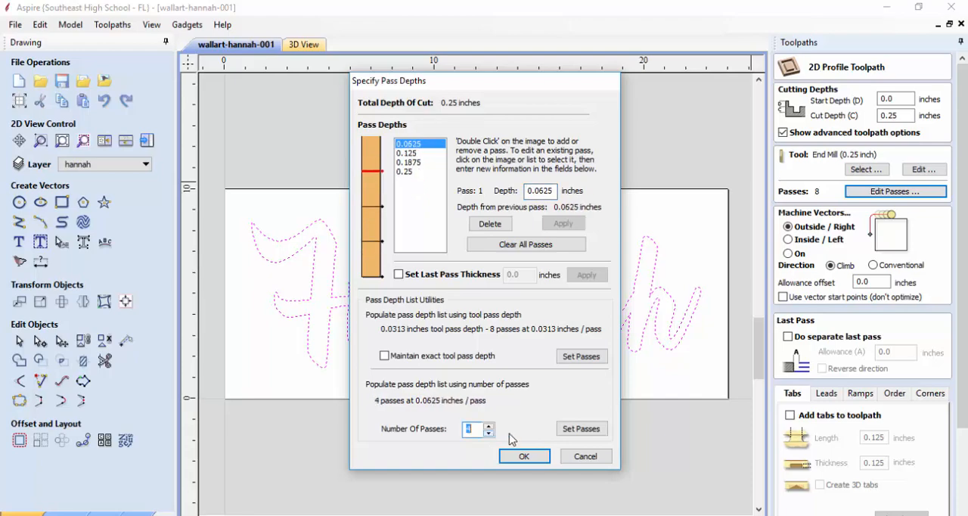
click(581, 429)
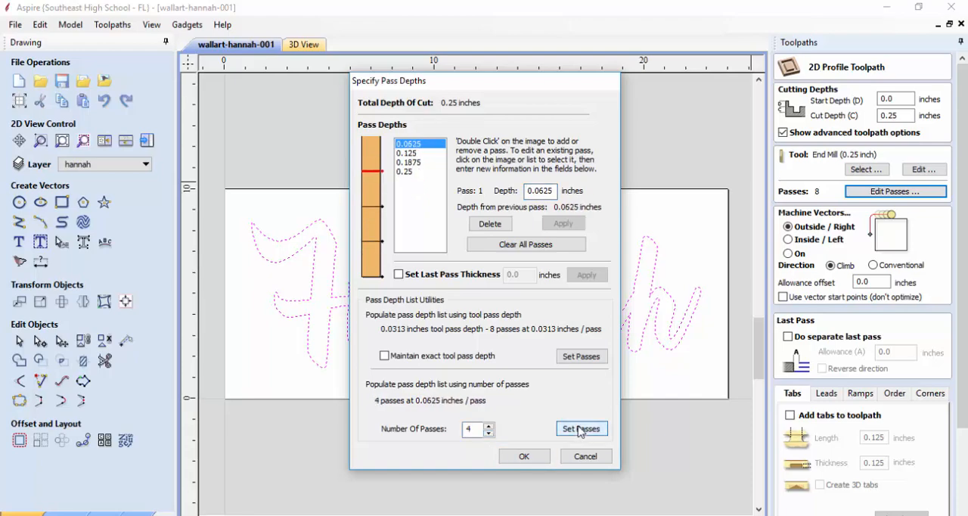
click(524, 457)
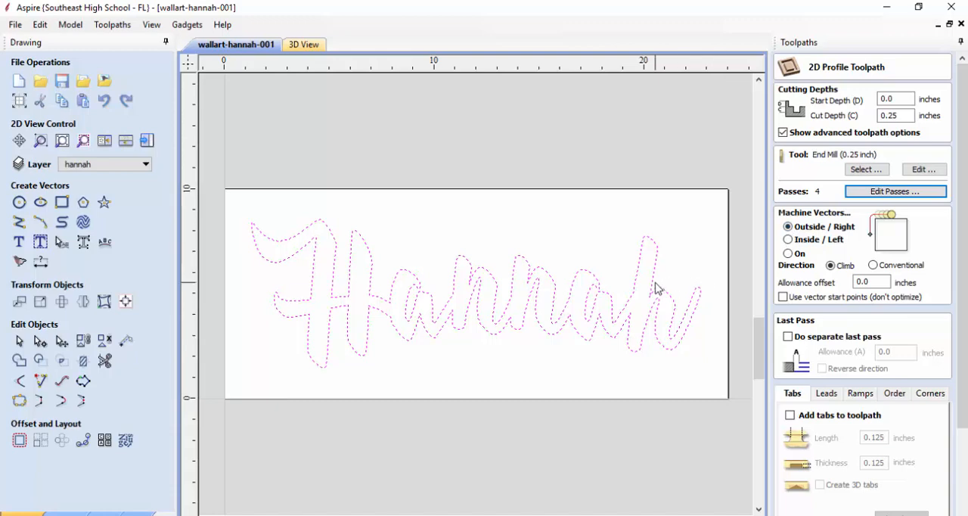
Try the Inside / Left and On options for machining the vectors, and return to Outside / Right
click(788, 239)
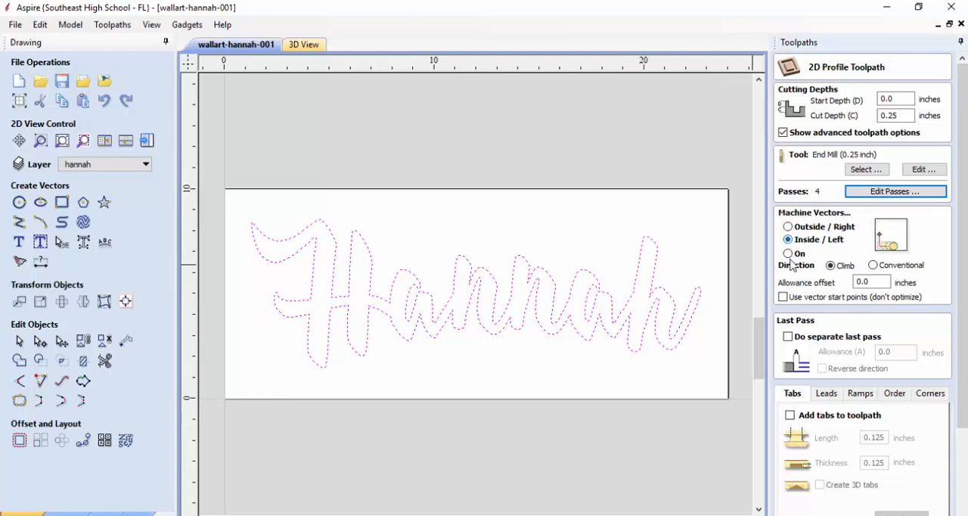
click(788, 253)
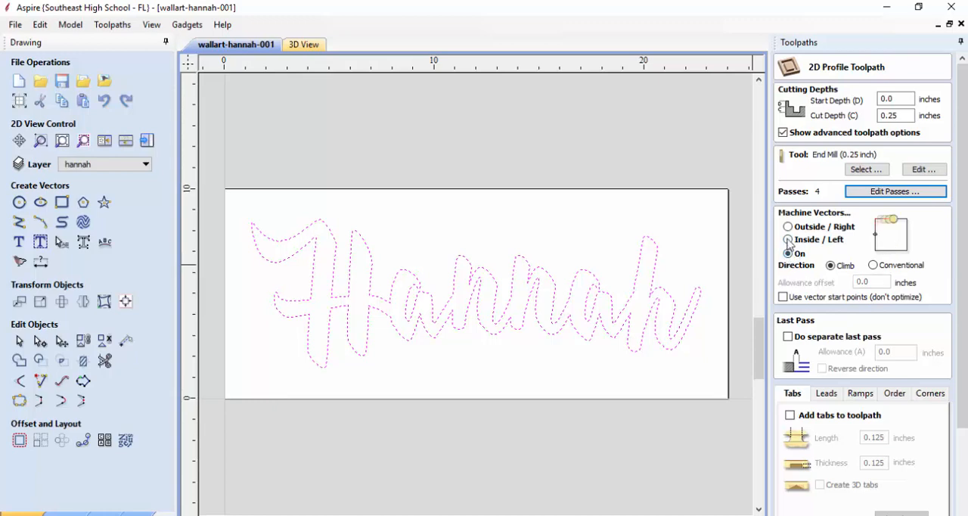
click(788, 227)
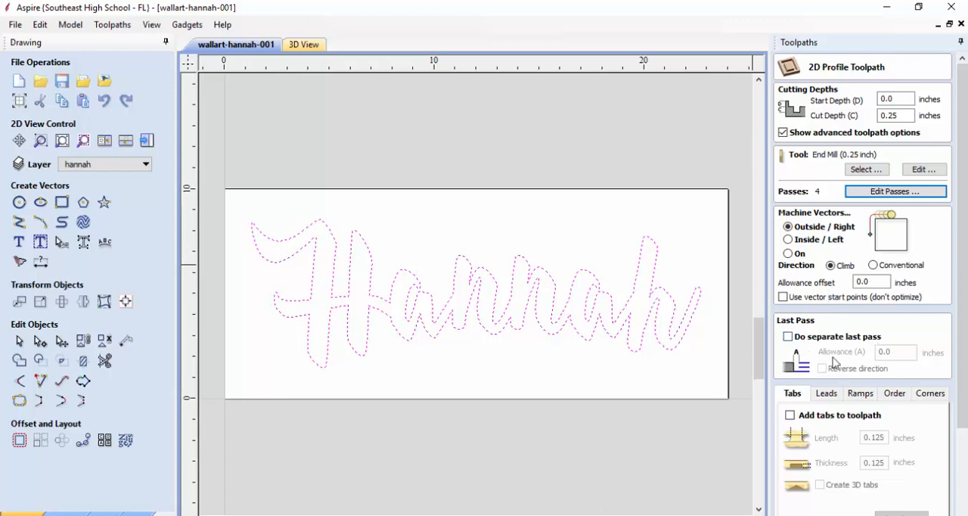
Enable tabs on the profile toolpath and look over the tab placement options
scroll(834, 362, down, 1)
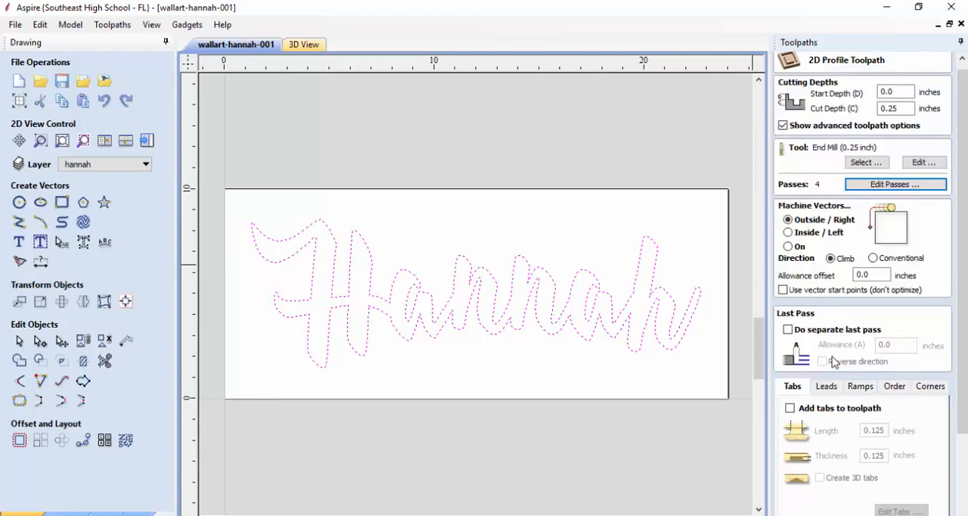
click(791, 408)
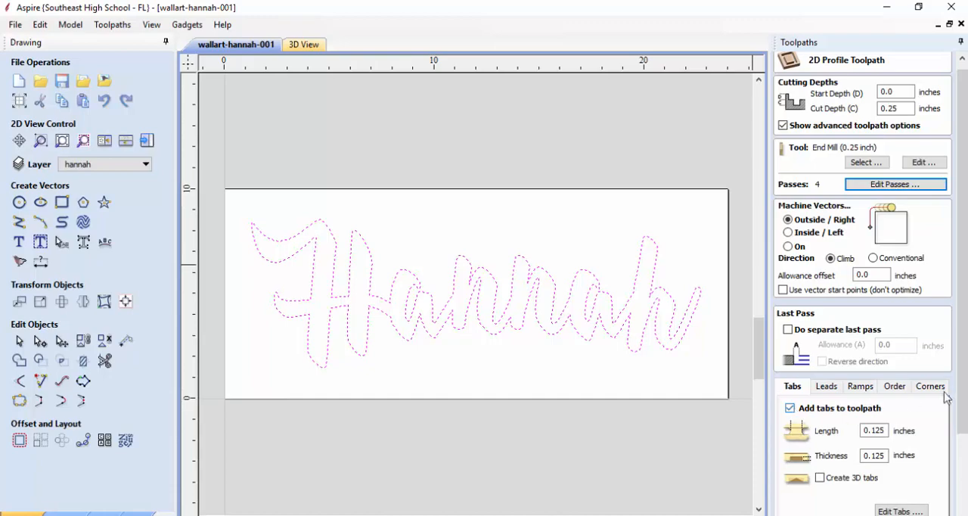
drag(961, 400, 967, 474)
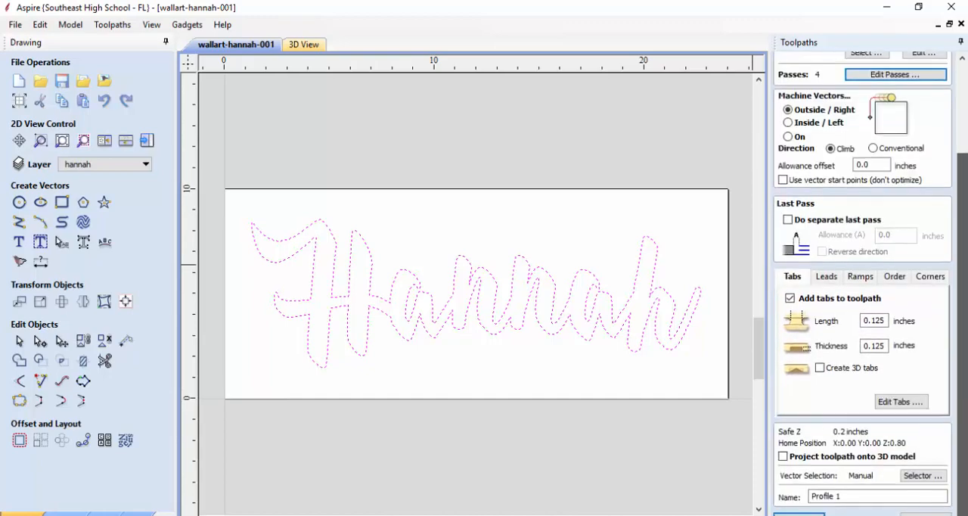
click(903, 402)
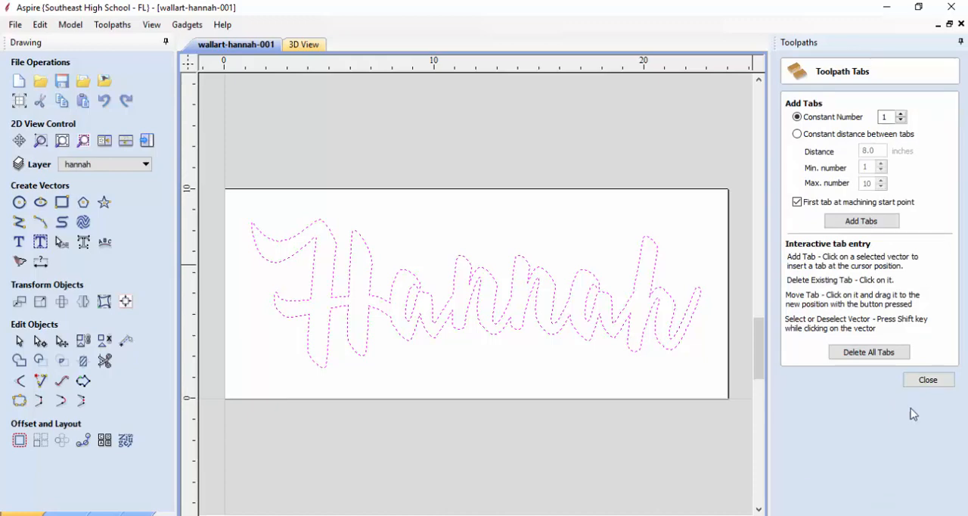
click(942, 381)
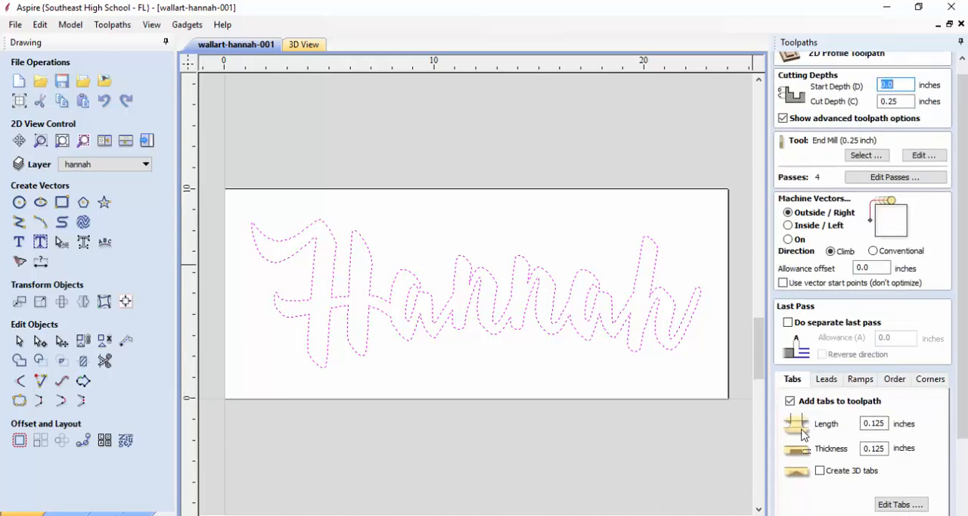
Set the holding tabs' length to 0.1875 inches and their thickness to 0.1 inches
click(882, 424)
double_click(882, 423)
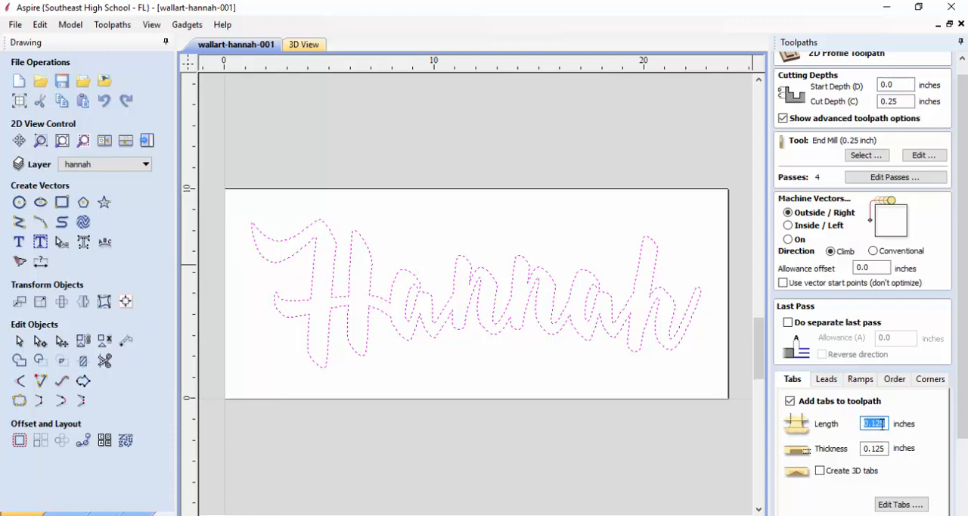
text(.1)
drag(867, 449, 889, 448)
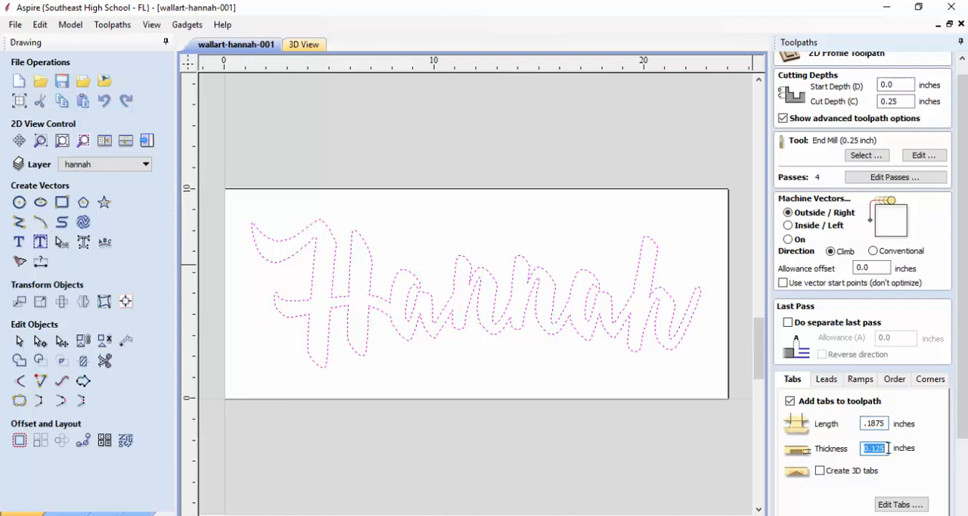
text(.1)
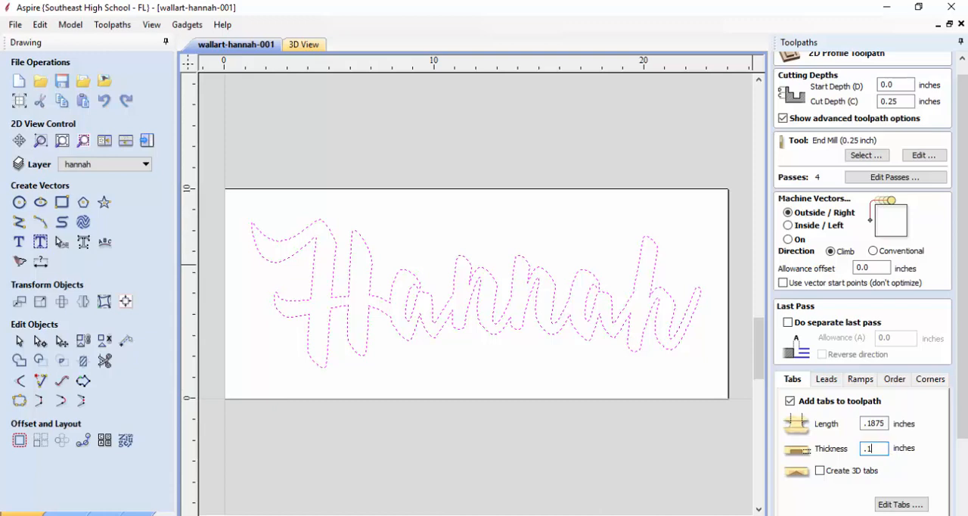
Place eight tabs by hand on the capital letter's outer tips and feet and along the bottom curves of the remaining letters
click(893, 505)
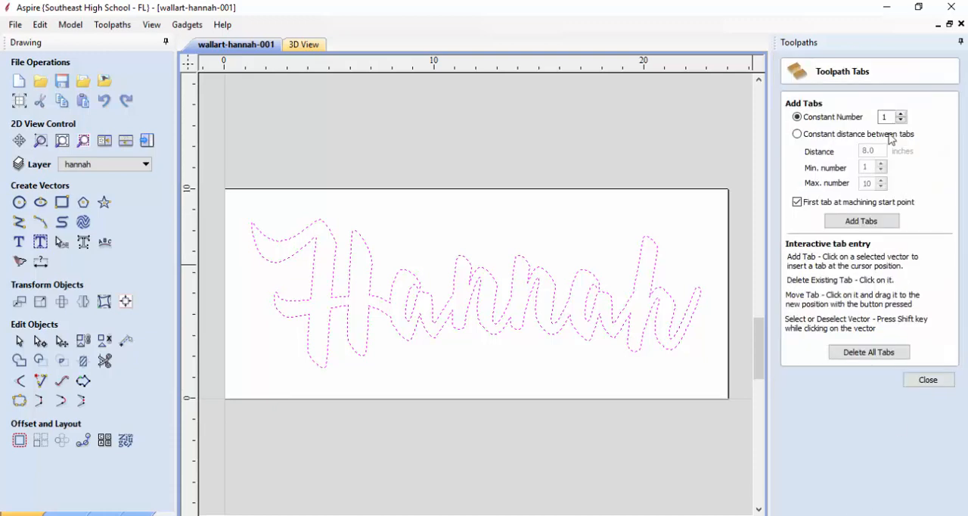
click(885, 224)
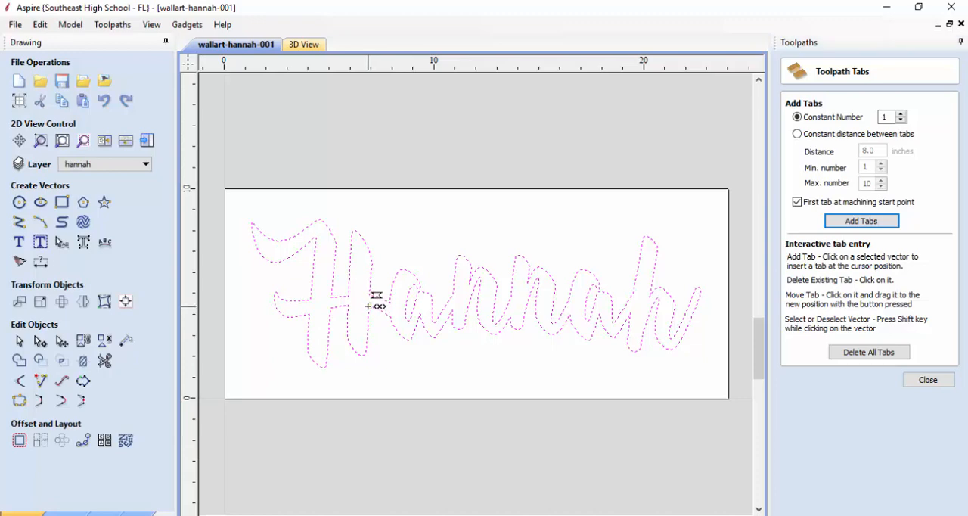
click(253, 235)
click(275, 296)
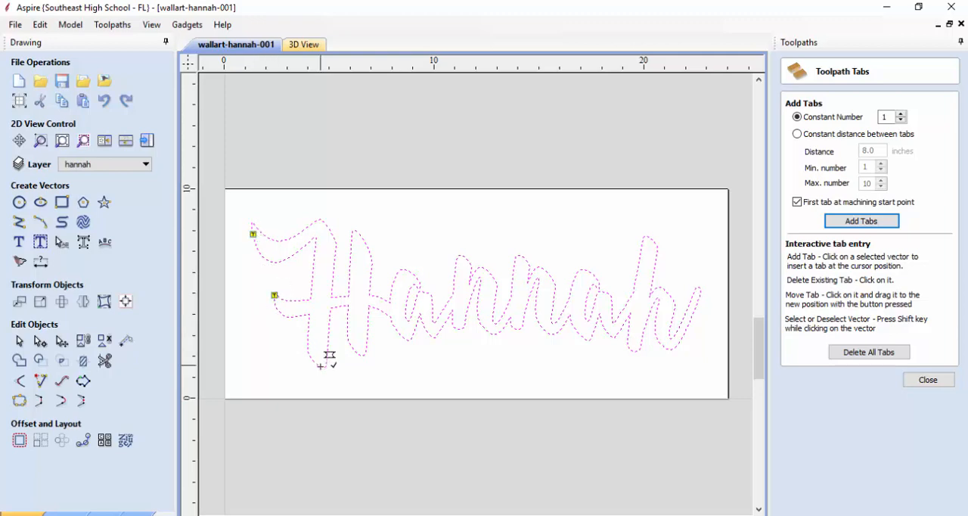
click(320, 366)
click(359, 354)
click(434, 338)
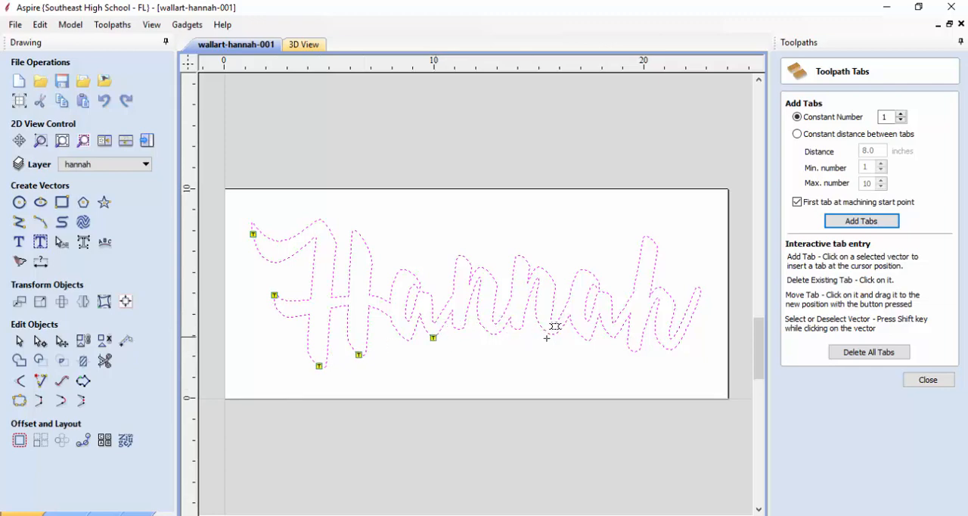
click(519, 330)
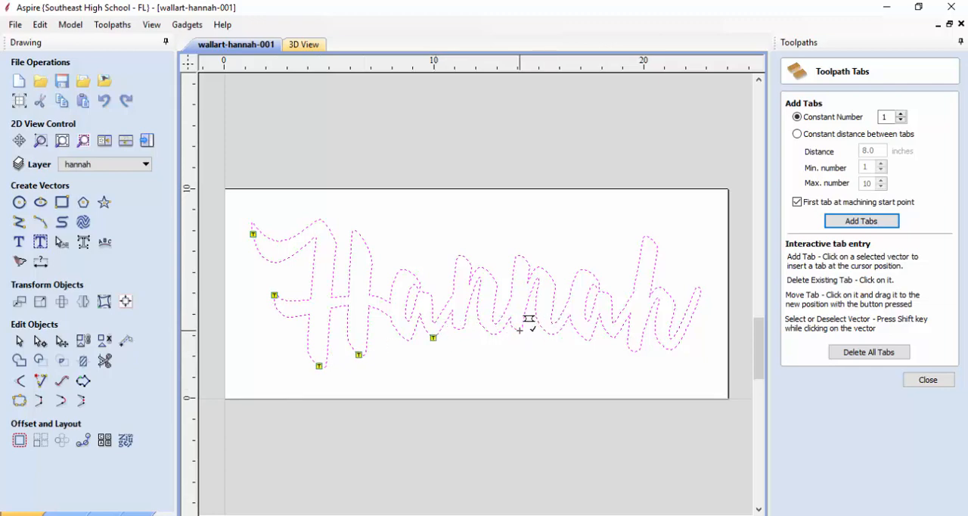
click(613, 337)
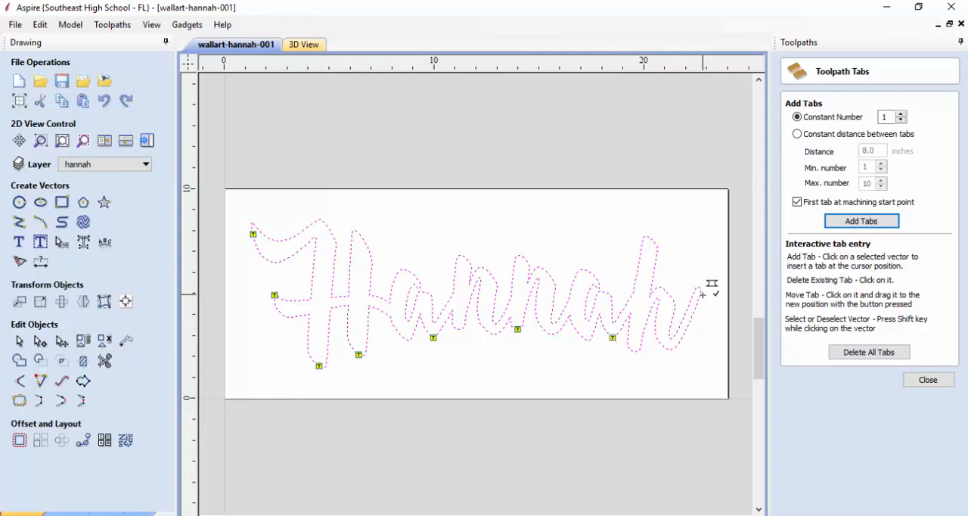
click(670, 350)
Place seven more tabs on the last letter's tail and along the tops of the letters, and finish tab placement
click(701, 290)
click(648, 236)
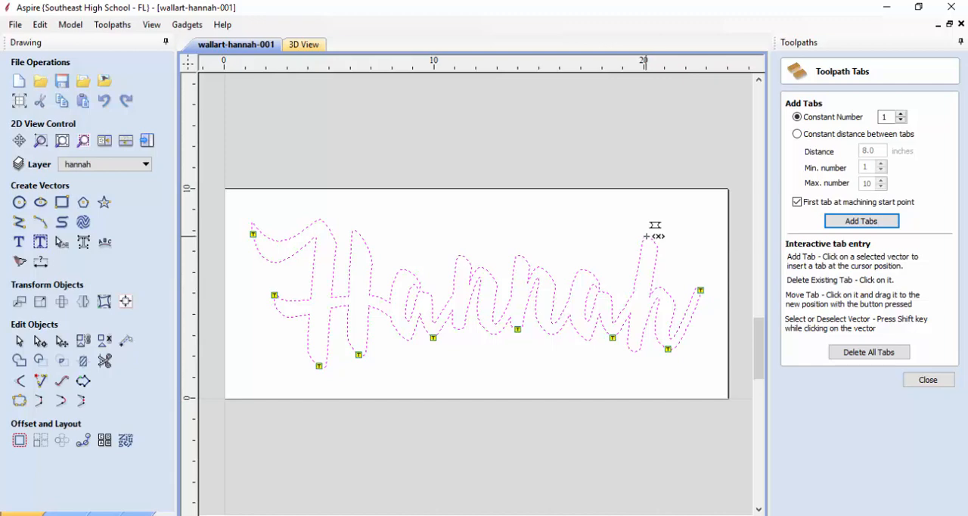
click(584, 270)
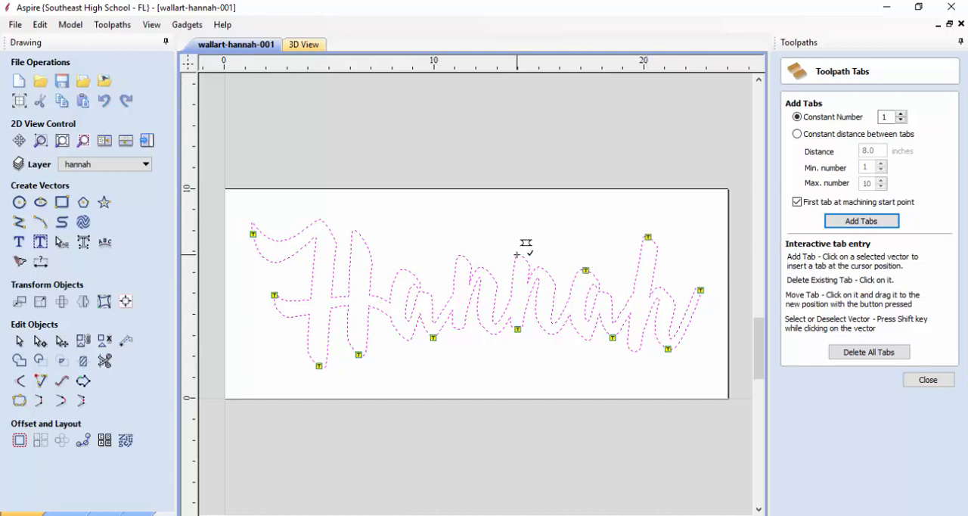
click(519, 256)
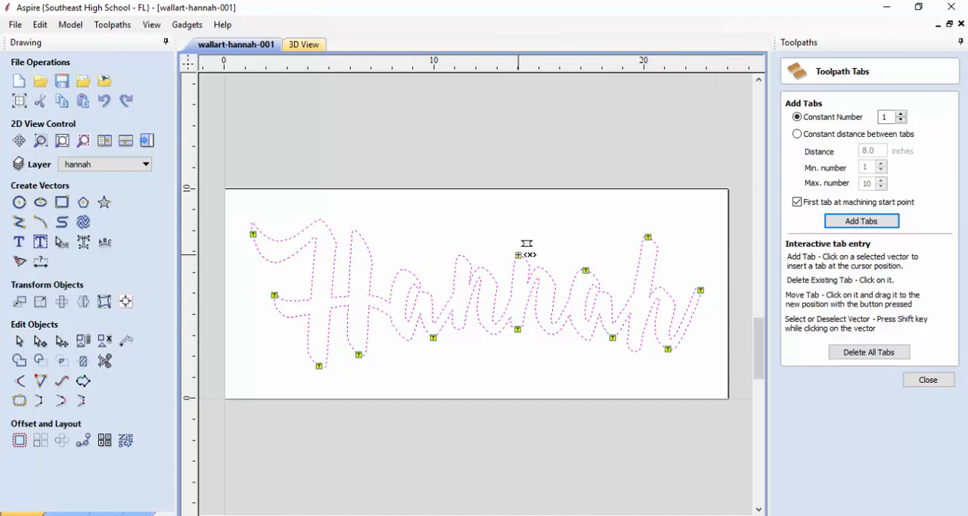
click(462, 256)
click(403, 269)
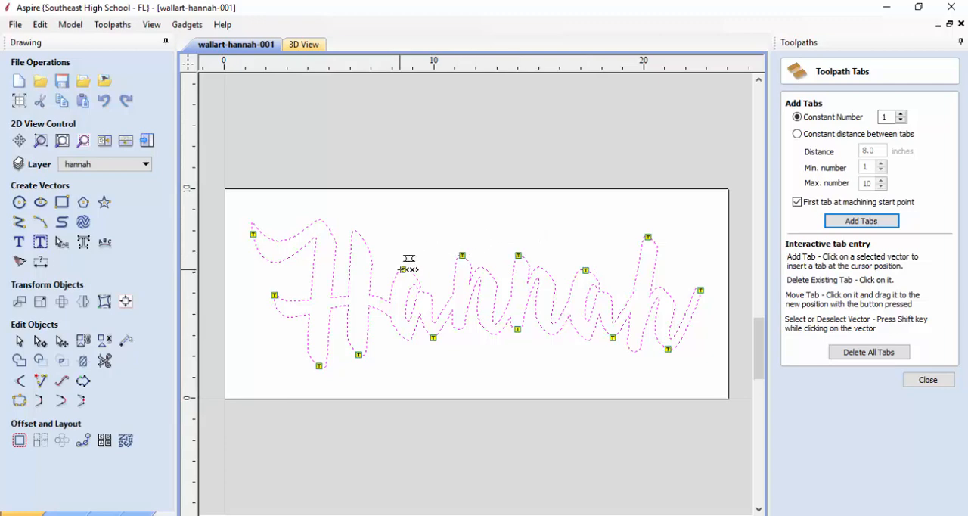
click(354, 231)
click(929, 380)
Name the toolpath with the lettering's name followed by "profile" and calculate it, accepting the cut through the material
scroll(903, 405, down, 2)
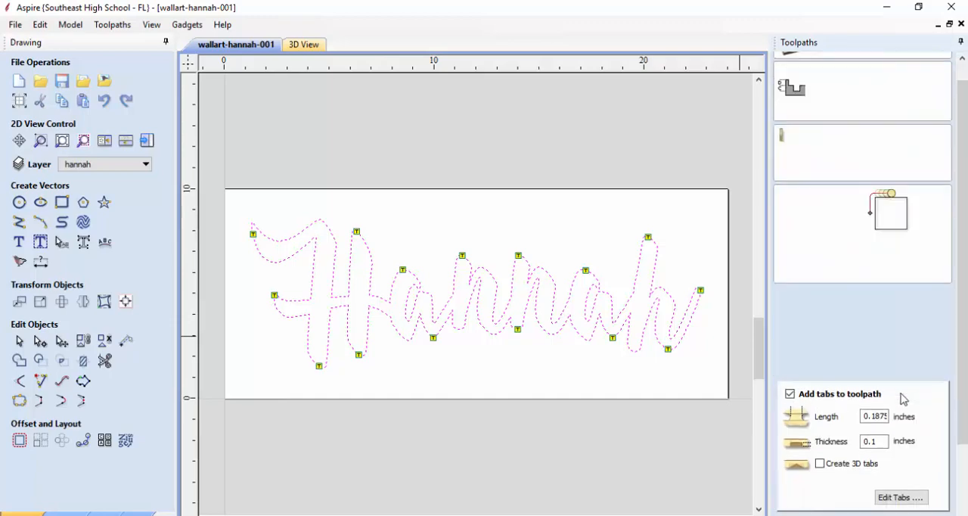
scroll(902, 400, down, 6)
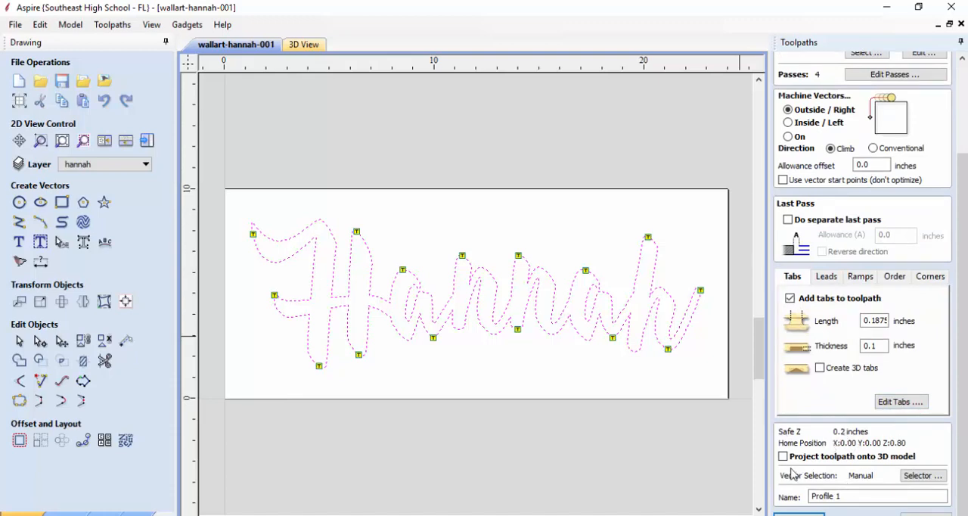
double_click(838, 496)
drag(791, 494, 774, 498)
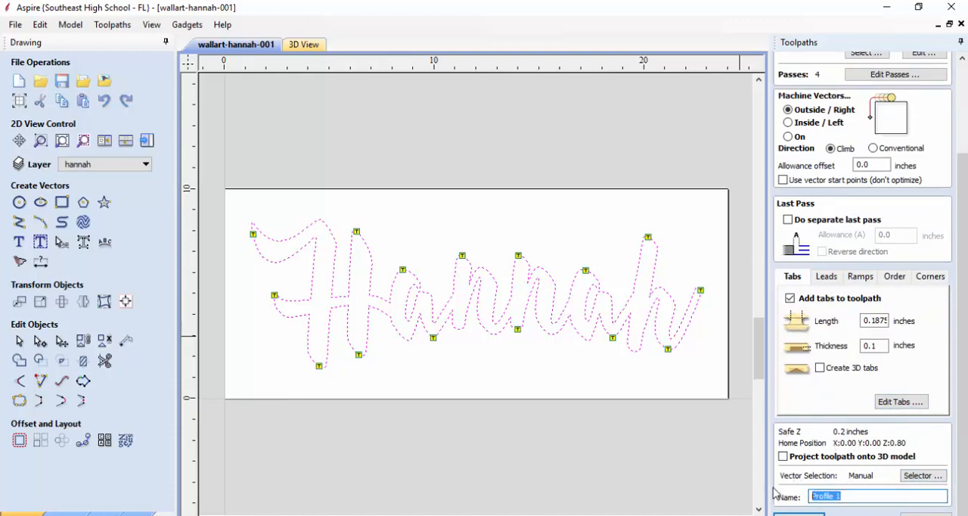
text(hannah pro)
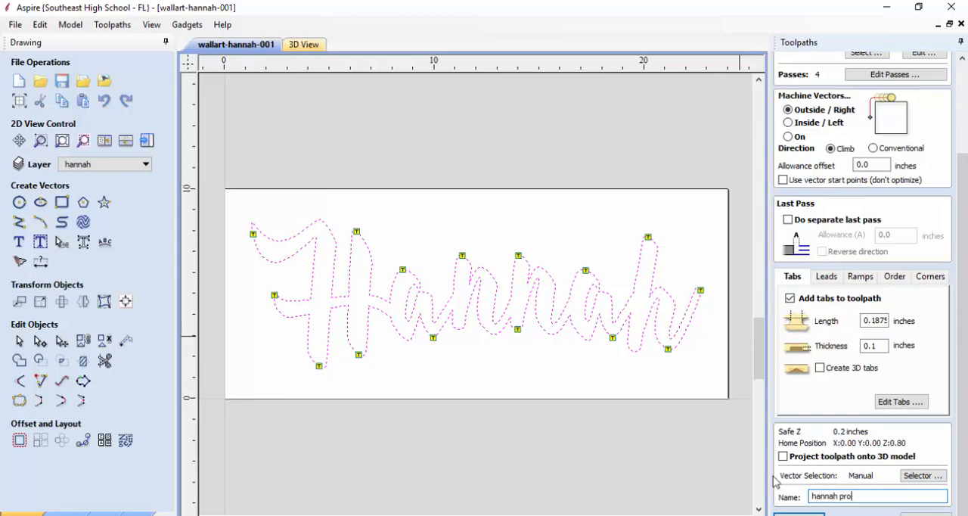
text(fle)
text(ile)
click(799, 514)
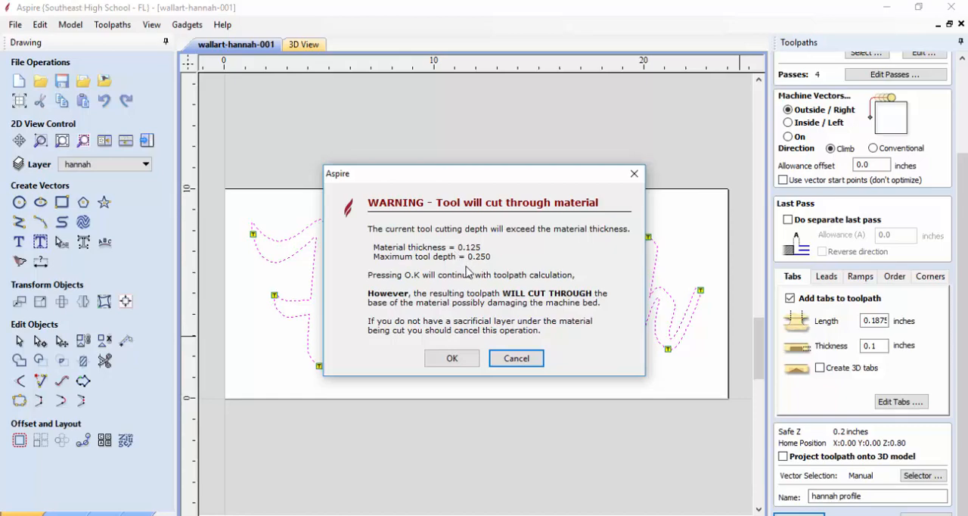
click(466, 359)
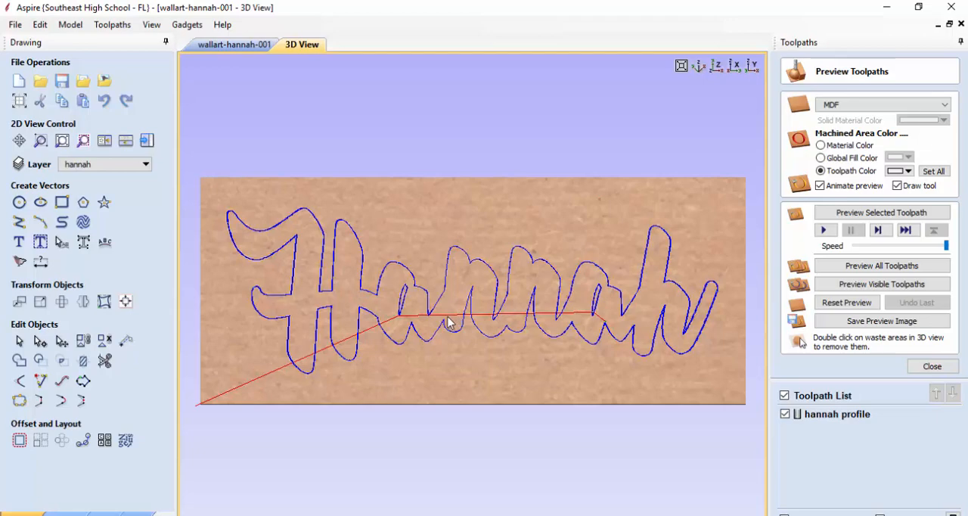
Examine the calculated toolpath's passes and tab locations around the letters in an isometric 3D view
scroll(448, 322, up, 4)
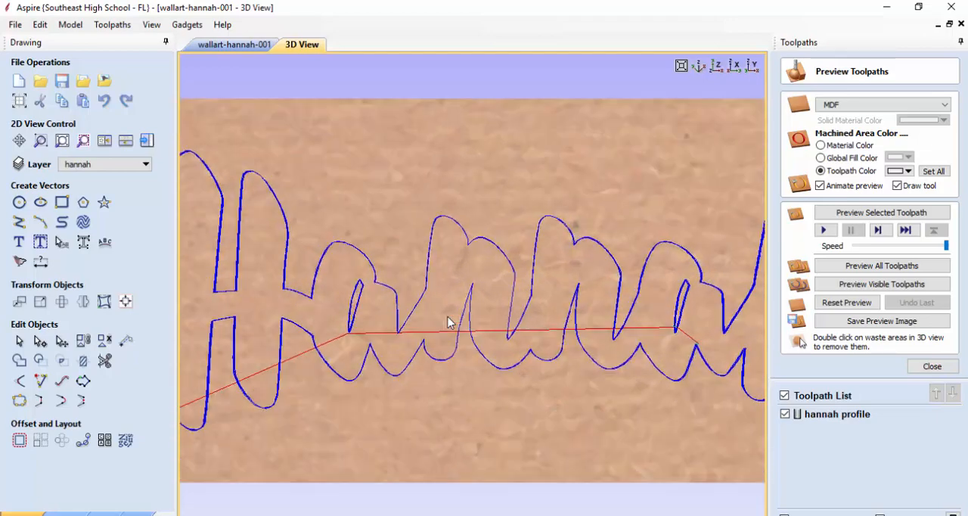
scroll(448, 322, down, 2)
scroll(420, 340, down, 1)
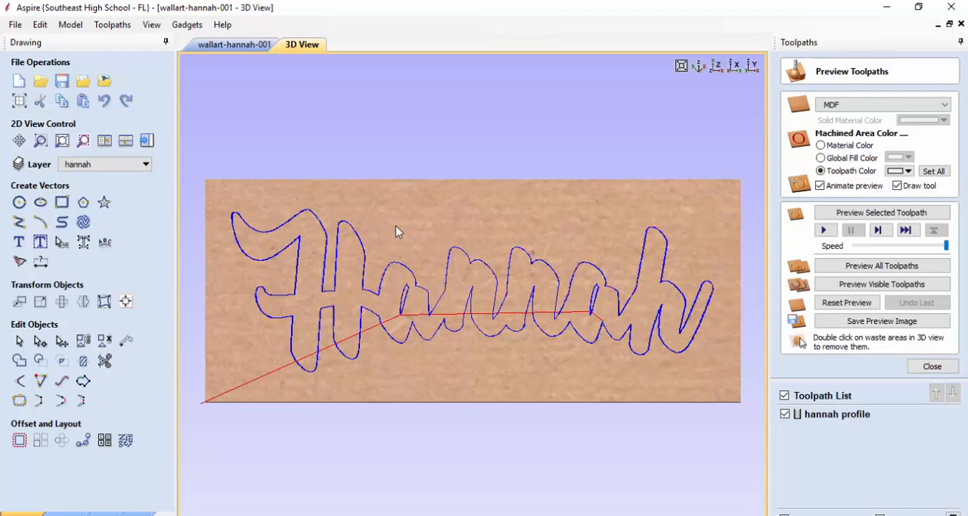
click(699, 67)
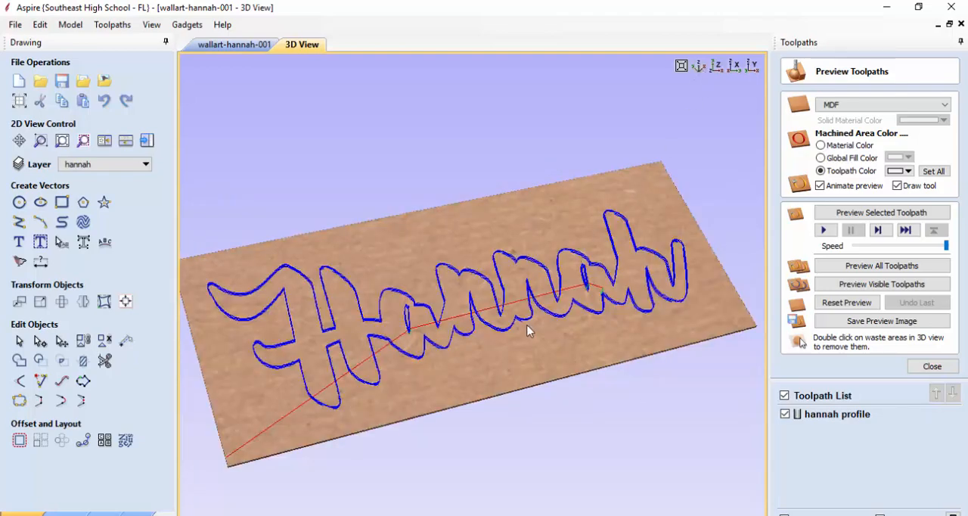
scroll(527, 330, up, 5)
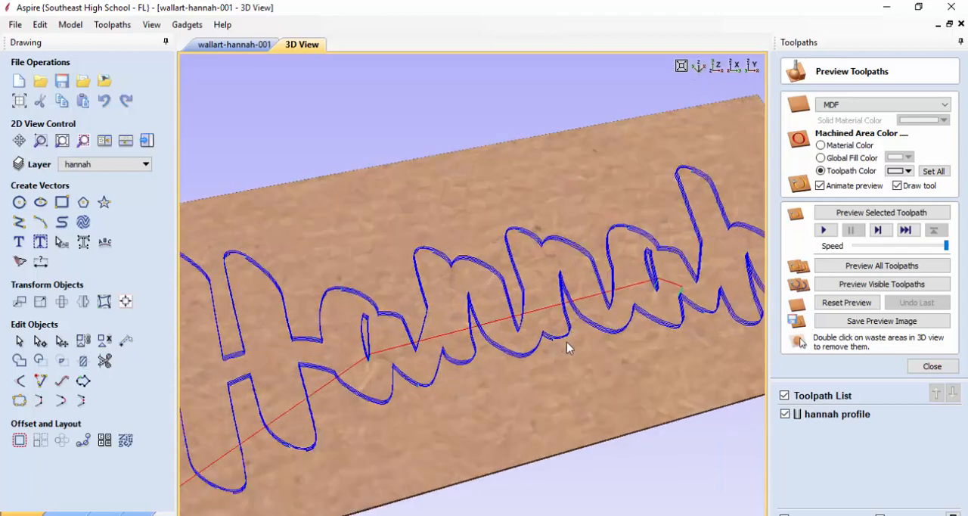
scroll(569, 348, up, 3)
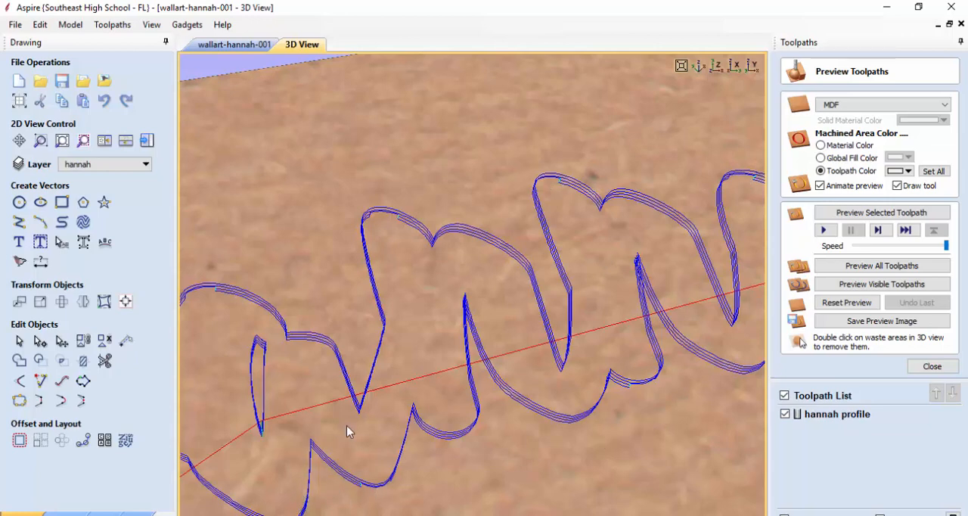
scroll(471, 379, down, 5)
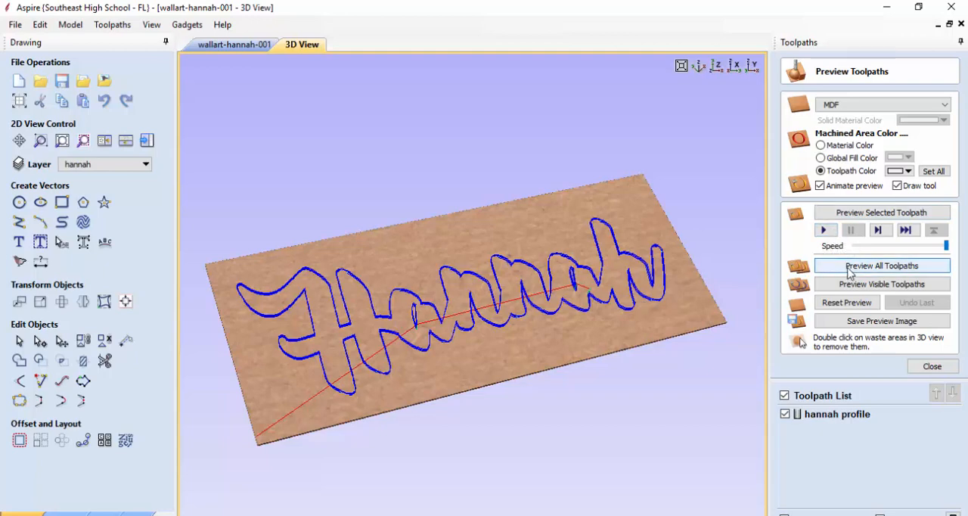
Lower the simulation speed, preview all toolpaths, and inspect the cut around the middle letters for tabs
click(917, 247)
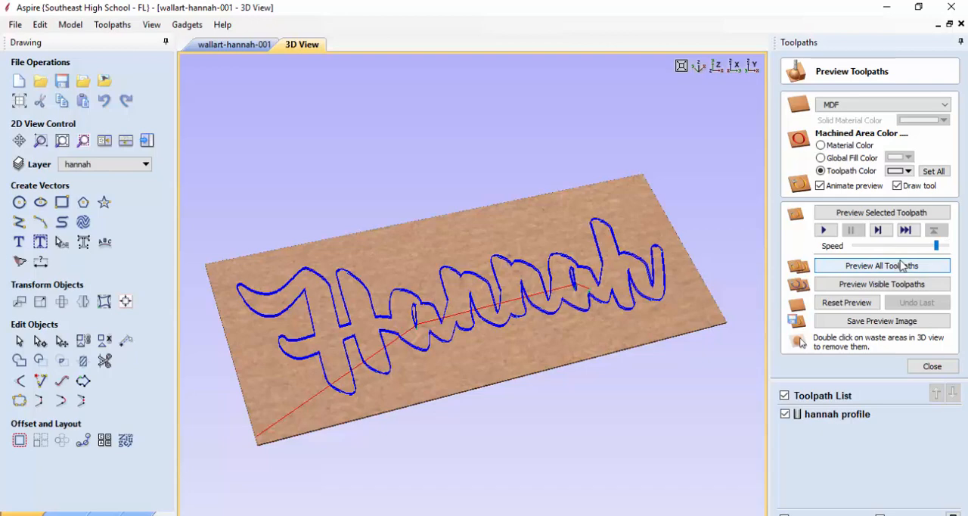
click(921, 248)
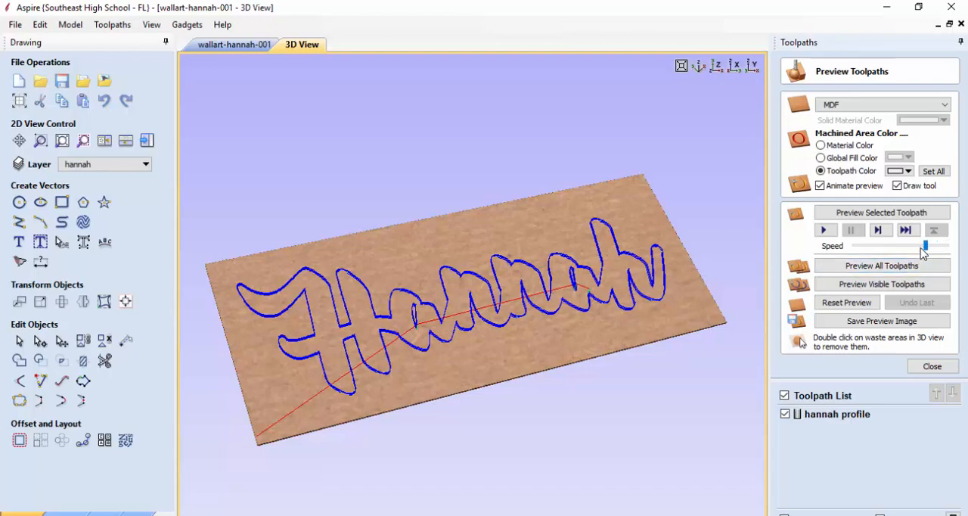
click(887, 269)
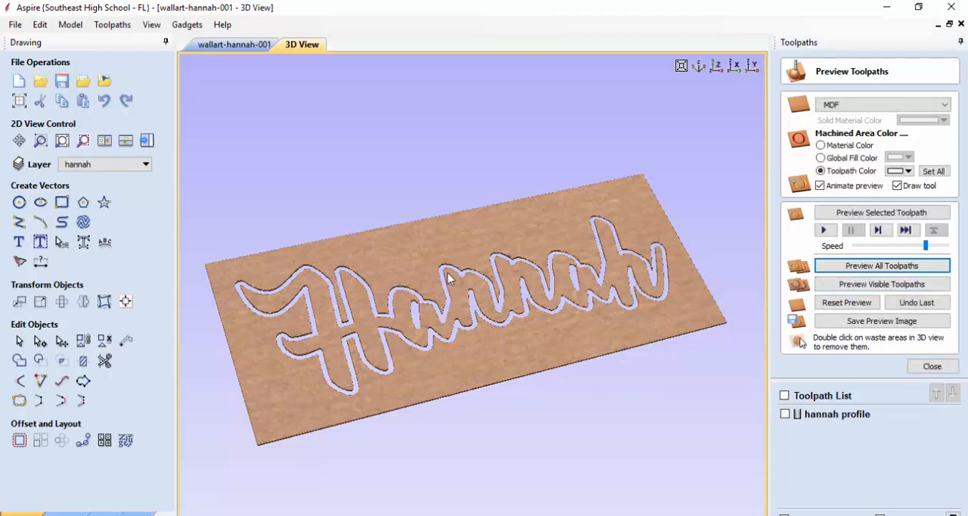
scroll(421, 301, up, 3)
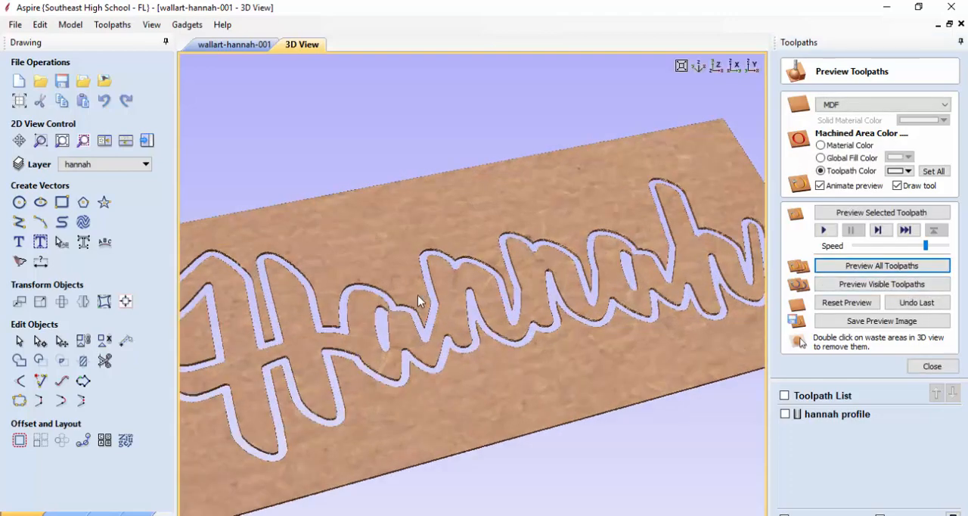
scroll(417, 295, up, 2)
scroll(288, 288, up, 2)
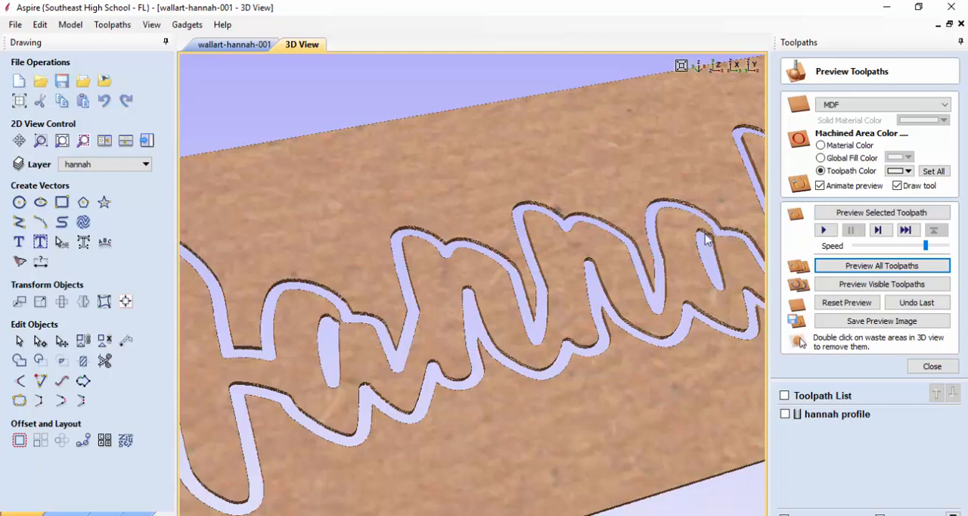
Set the material thickness in the job setup to 0.75 inches
click(19, 101)
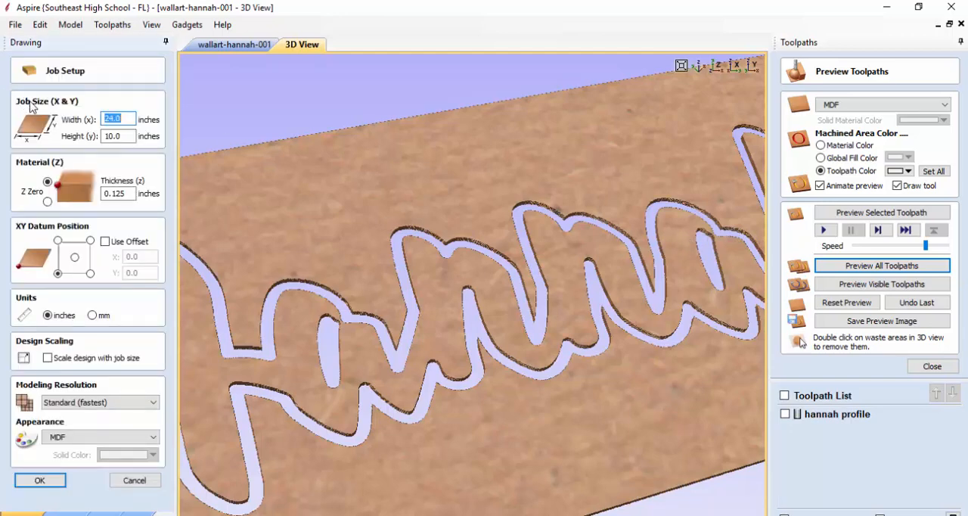
drag(100, 193, 128, 193)
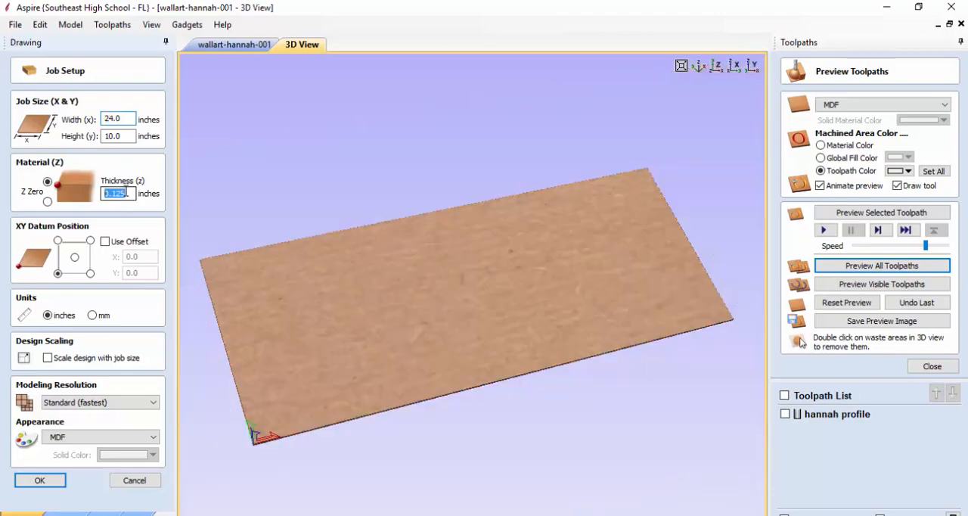
text(.75)
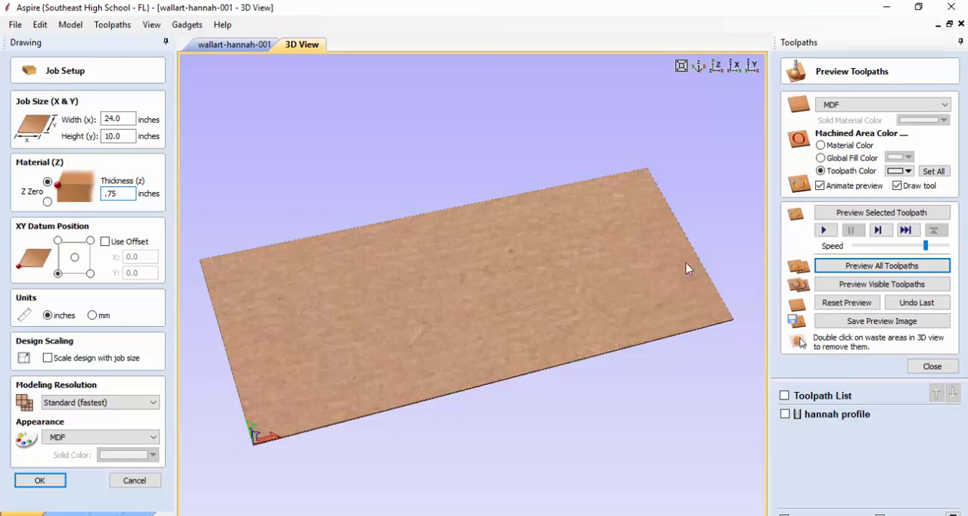
key(Return)
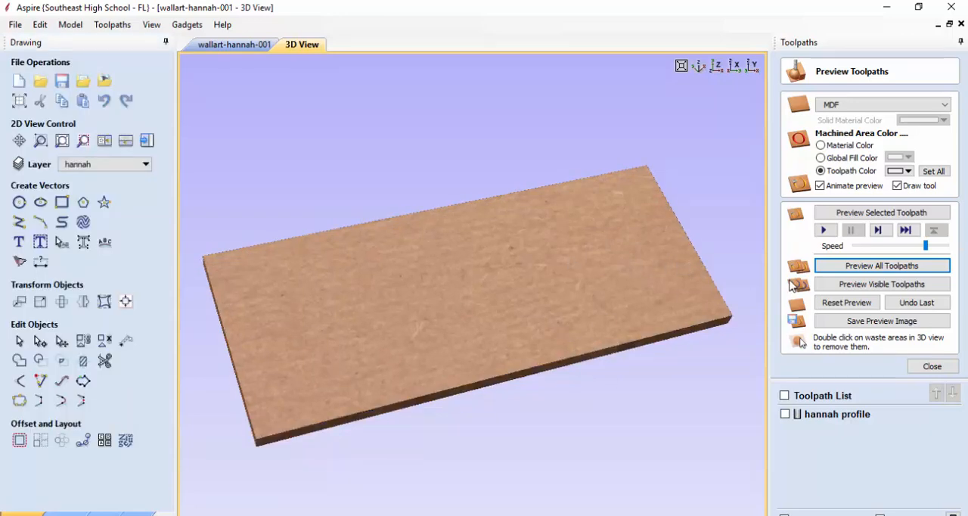
Run the toolpath simulation on the thicker material, inspect the tabs in the cut groove, and close the preview
click(827, 231)
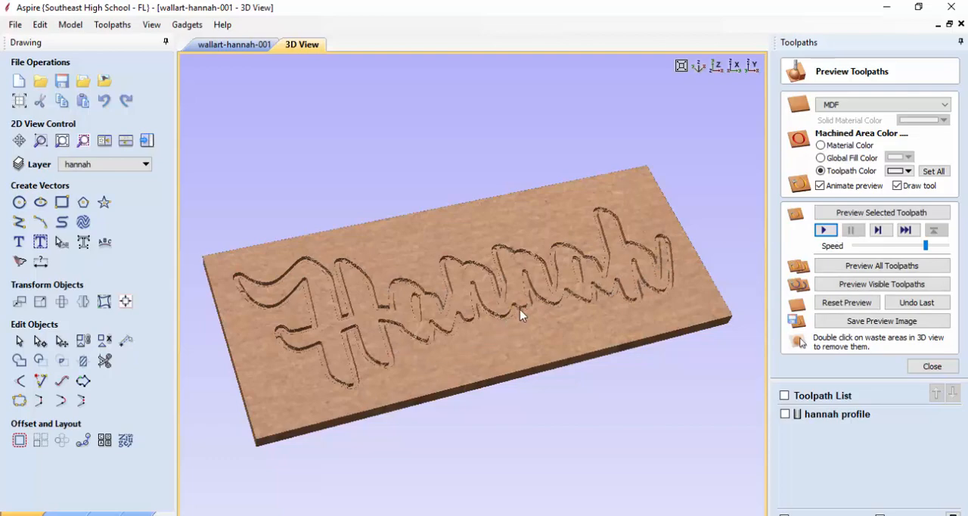
scroll(521, 314, up, 5)
scroll(567, 329, up, 5)
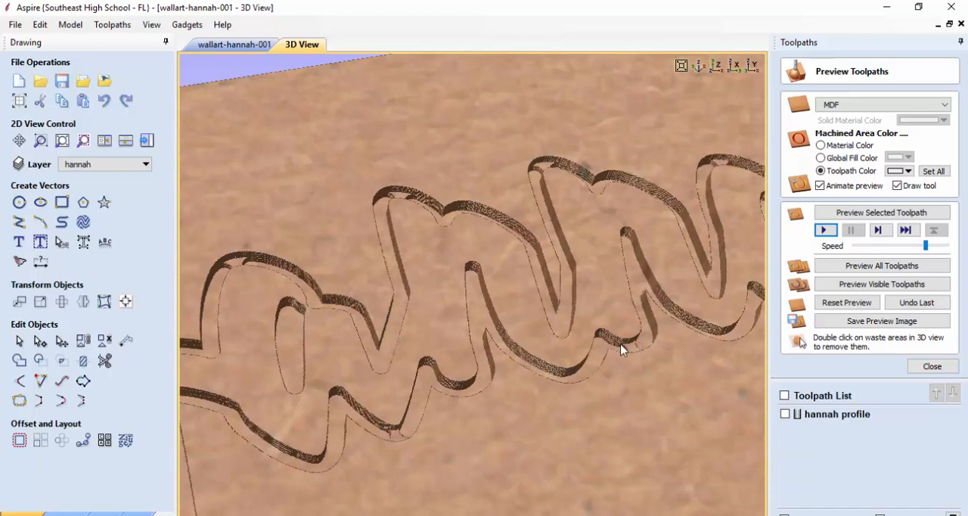
click(939, 367)
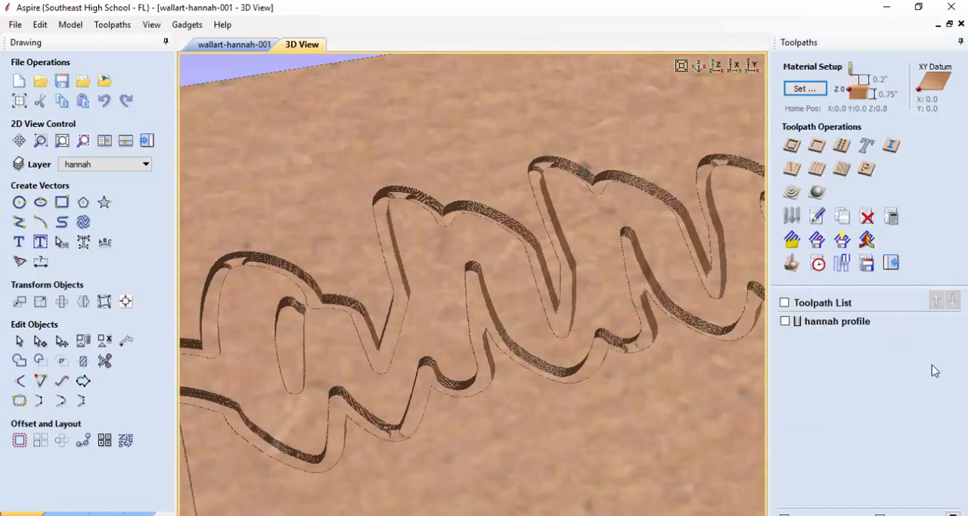
Set the profile toolpath's tab thickness to 0.0625 inches and recalculate the toolpath
double_click(827, 323)
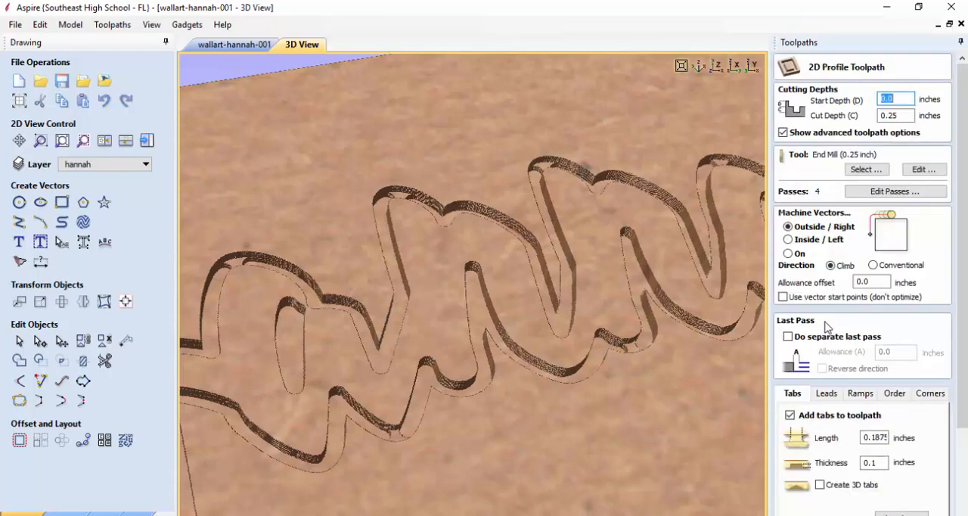
click(873, 463)
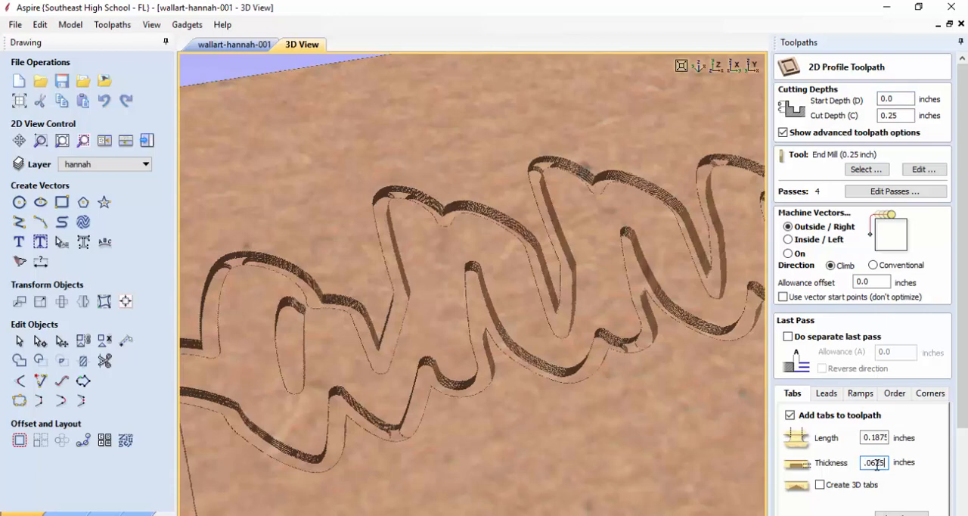
scroll(966, 464, down, 3)
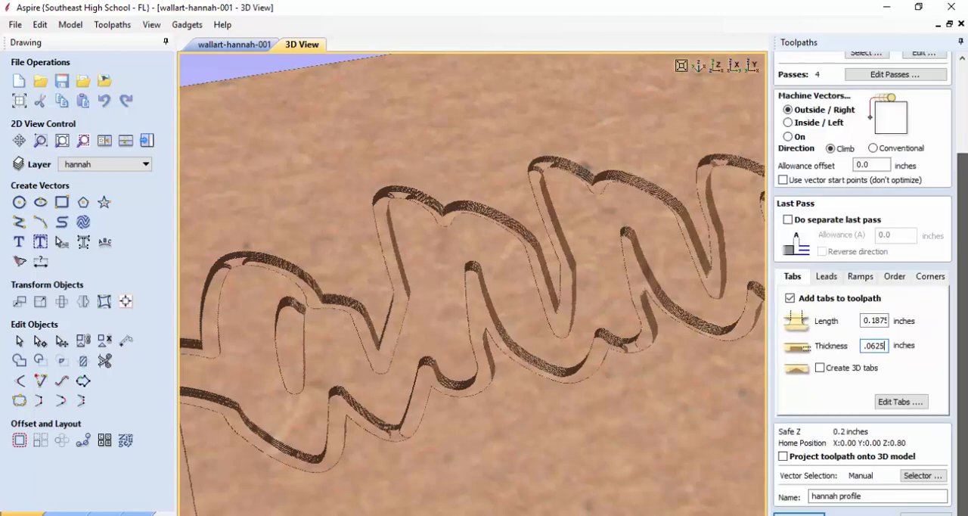
click(799, 515)
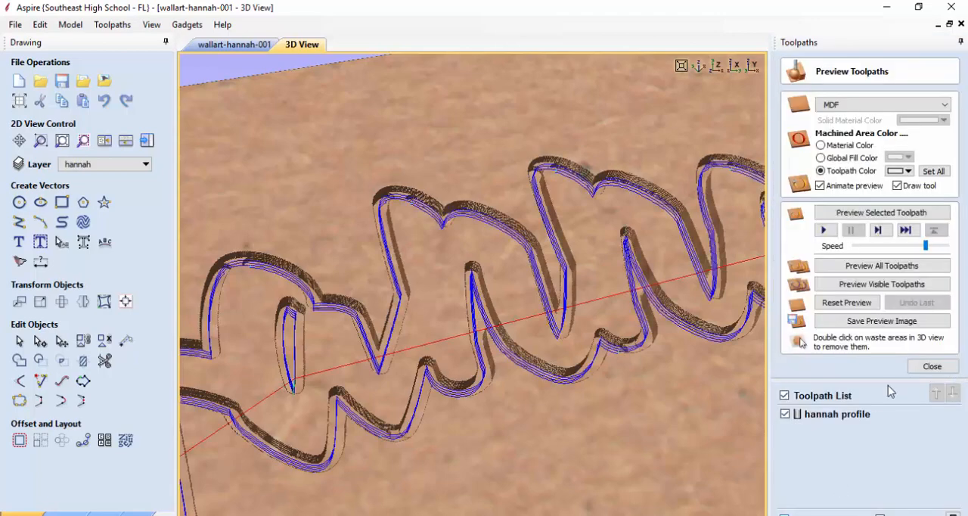
Reset the preview, simulate all toolpaths to check the tabs in the cut groove, and close the preview
click(838, 305)
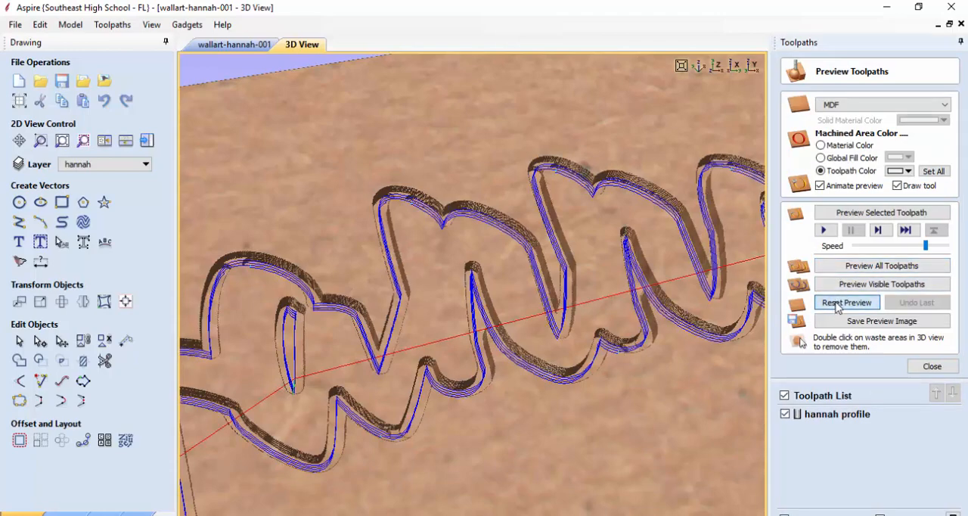
click(845, 271)
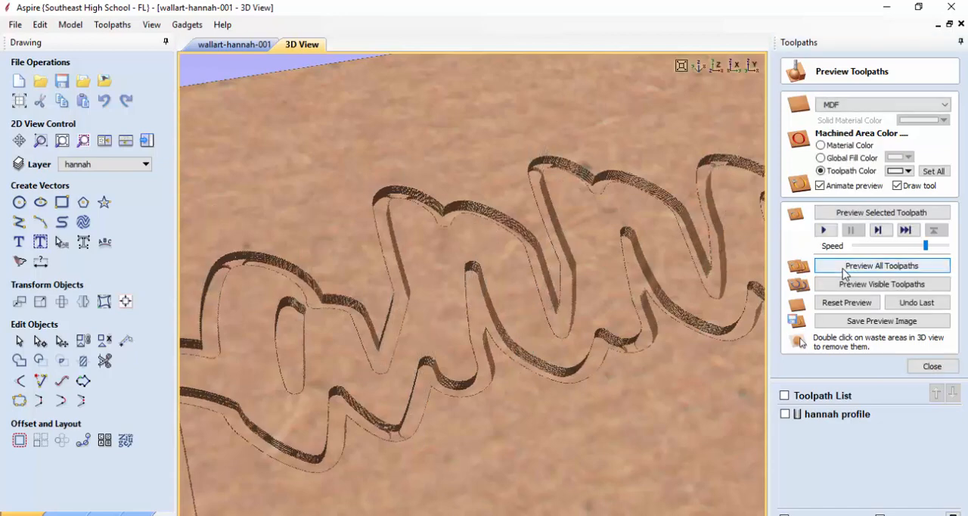
click(937, 367)
Set the profile toolpath's tab thickness to 0.115 inches and recalculate the toolpath
double_click(829, 324)
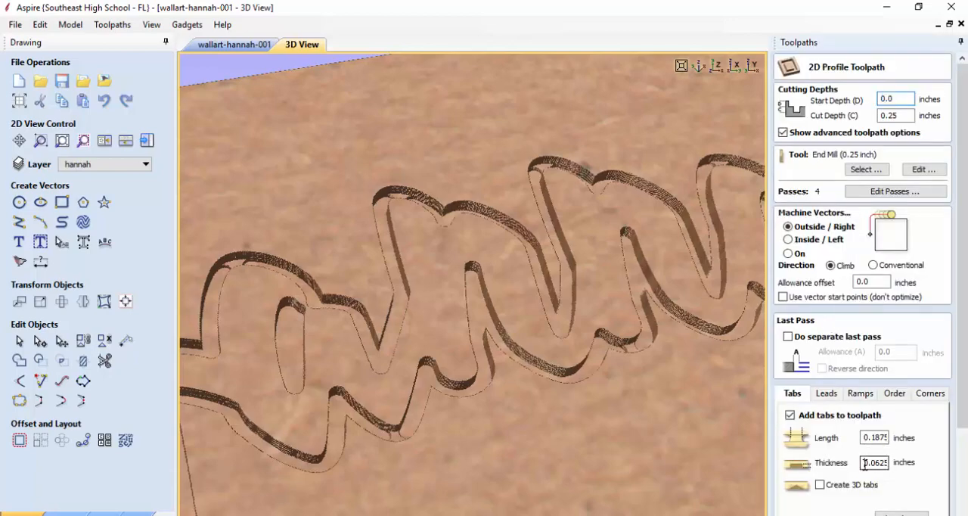
drag(864, 463, 917, 472)
text(.115)
scroll(920, 496, down, 3)
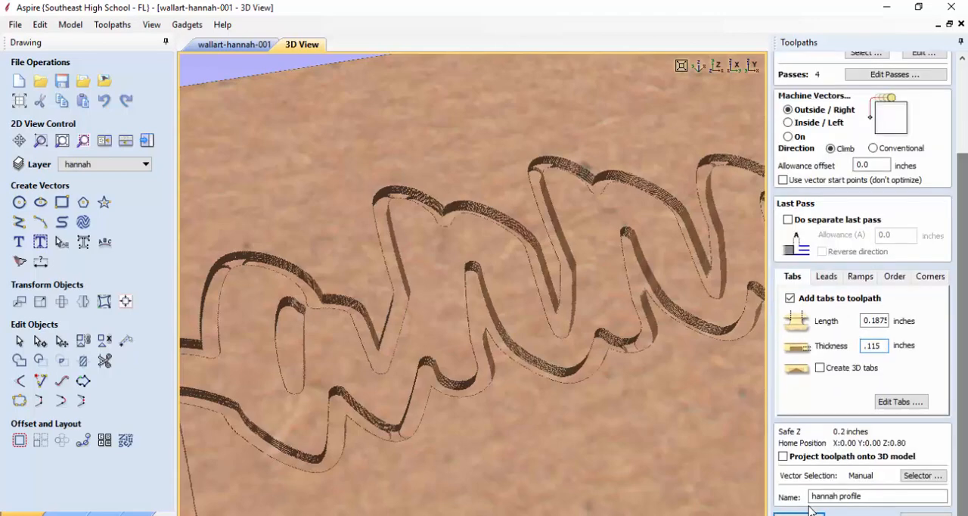
click(807, 510)
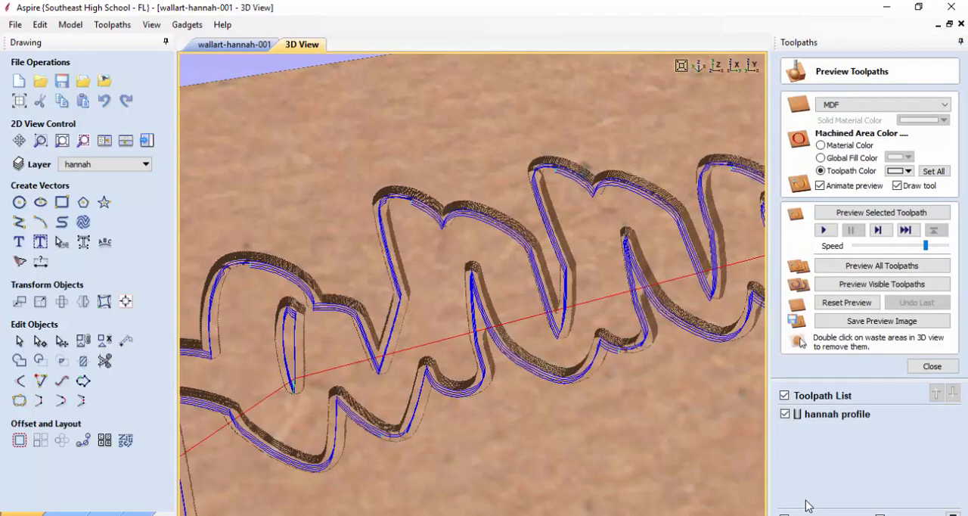
Reset the preview, run the profile toolpath simulation to inspect the tabs, and close the preview
click(846, 303)
click(825, 230)
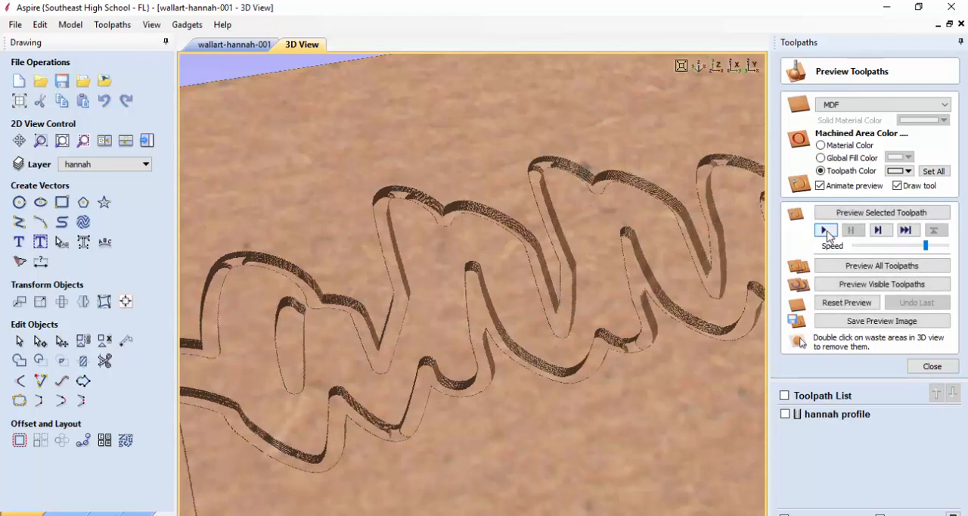
click(927, 367)
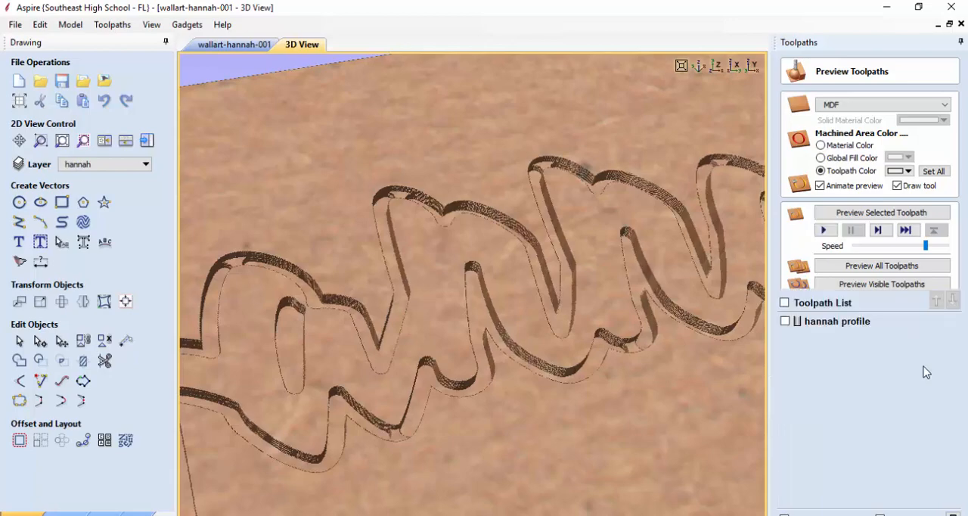
Set the profile toolpath's tab thickness to 0.12 inches and recalculate the toolpath
double_click(811, 325)
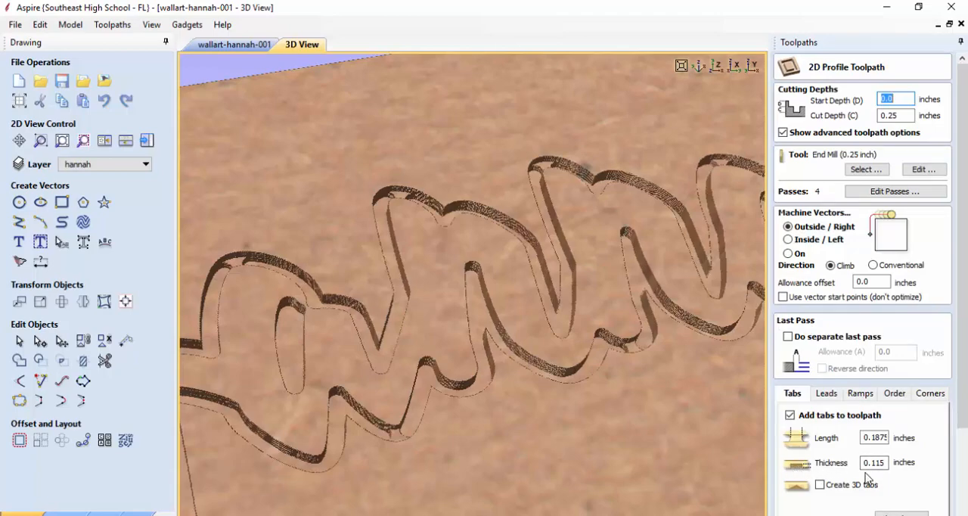
scroll(868, 465, down, 1)
drag(873, 450, 930, 449)
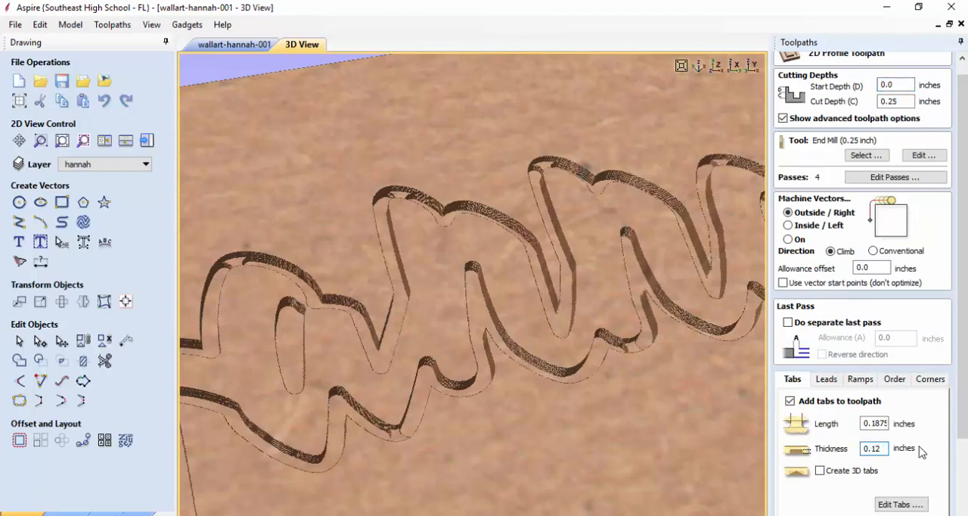
drag(963, 430, 945, 514)
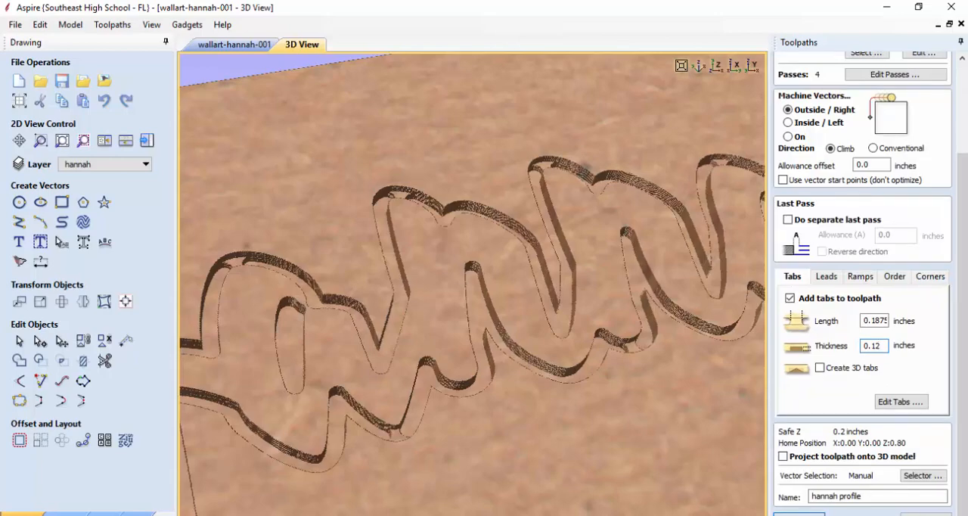
click(799, 514)
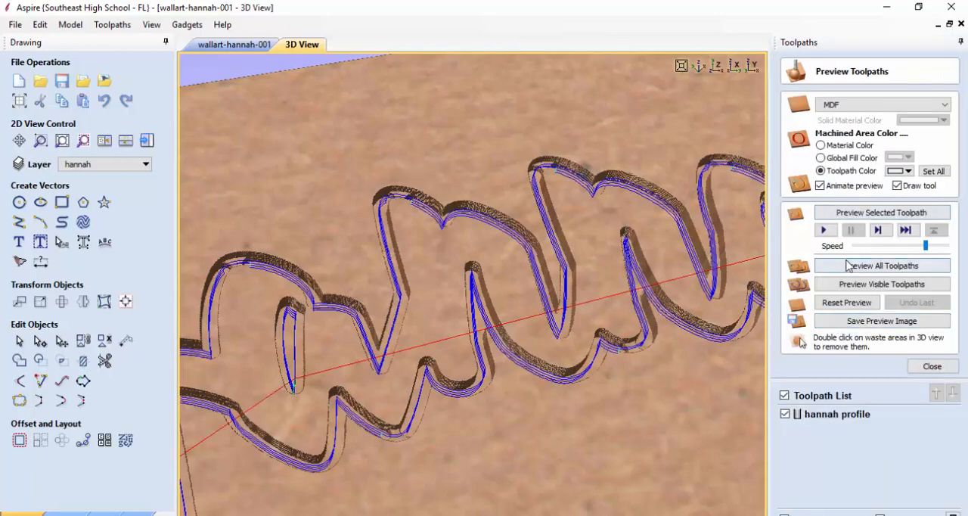
Simulate the recalculated profile toolpath, repeat the simulation on a reset block to inspect the tabs, and close the preview
click(825, 231)
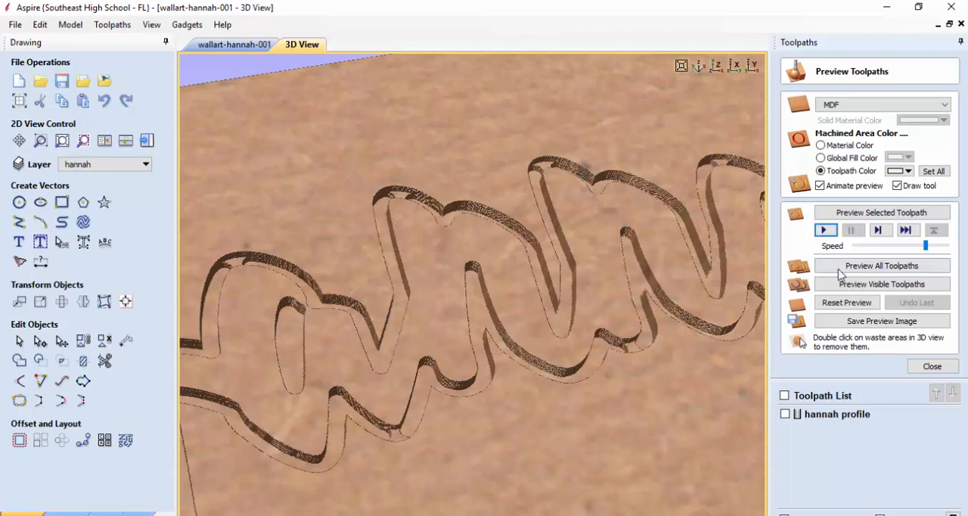
click(849, 303)
mouse_move(925, 246)
mouse_down()
mouse_move(937, 248)
mouse_move(925, 246)
mouse_up()
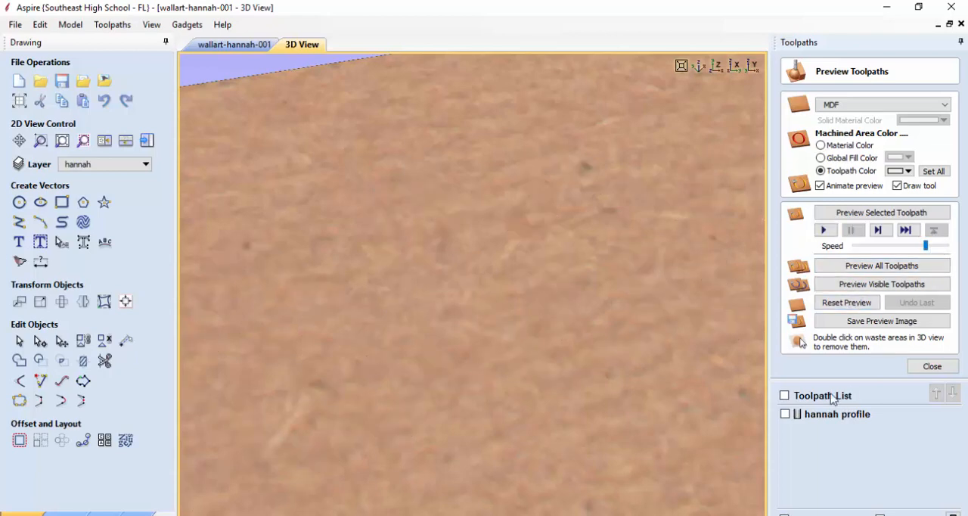
click(785, 415)
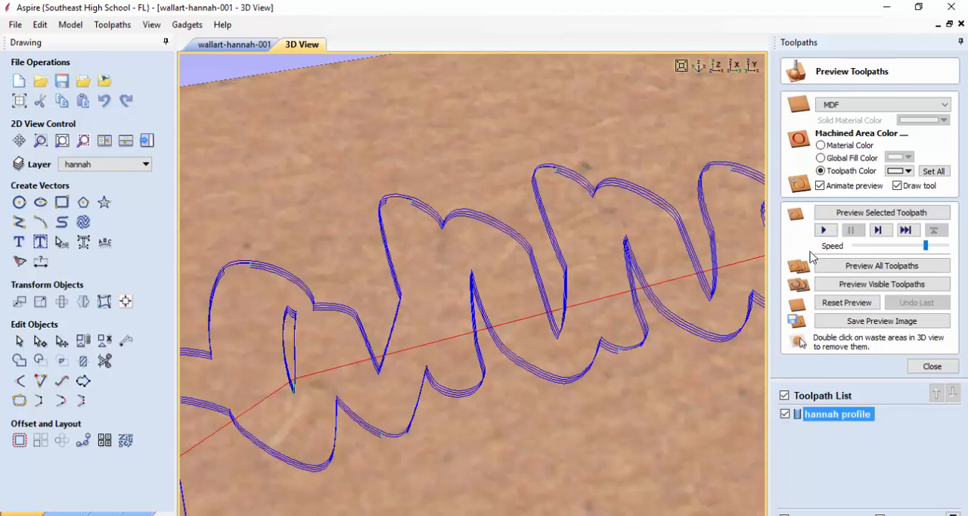
click(824, 230)
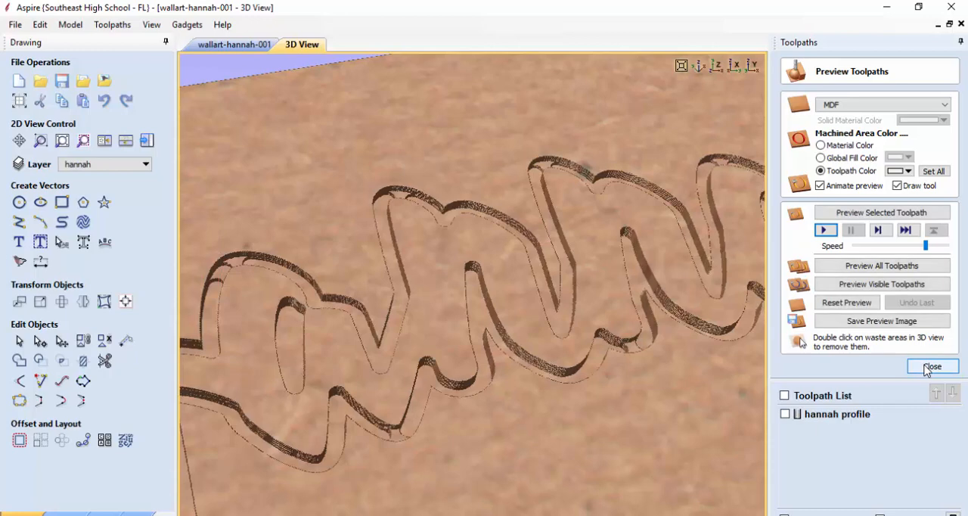
click(930, 366)
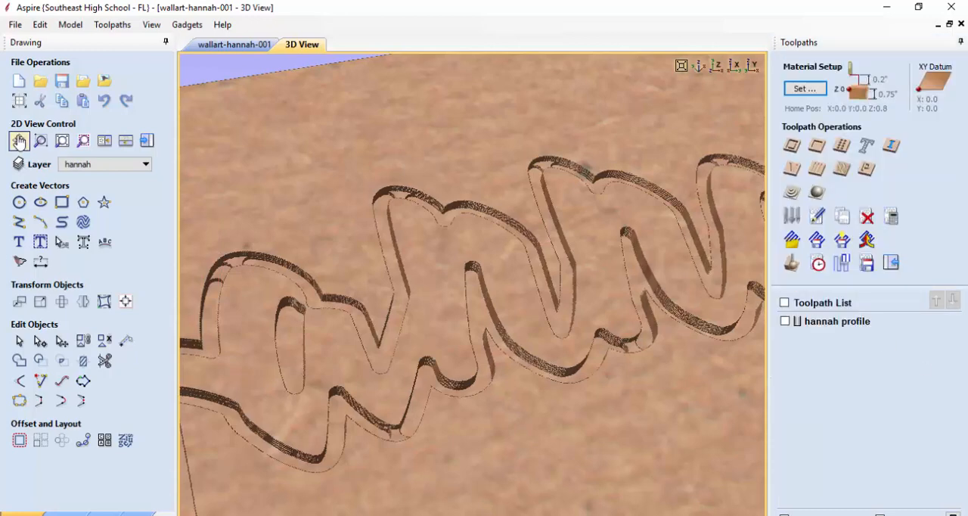
Set the material thickness in the job setup to 0.125 inches and acknowledge the cut-through warning
click(19, 100)
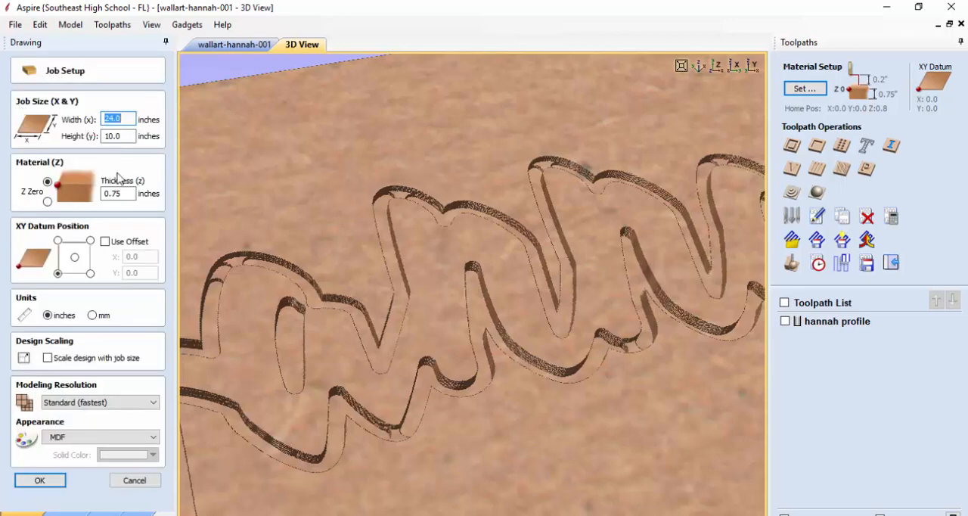
click(123, 194)
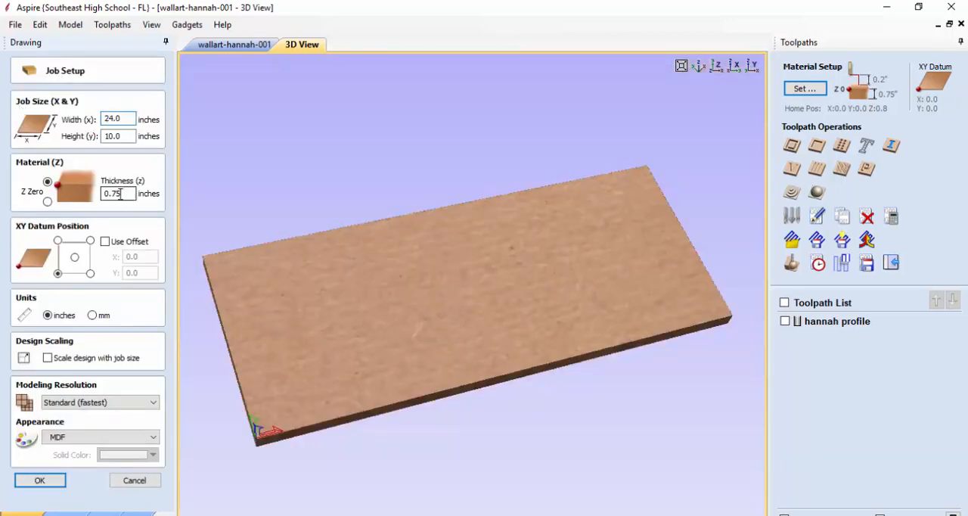
double_click(121, 195)
text(.125)
key(Tab)
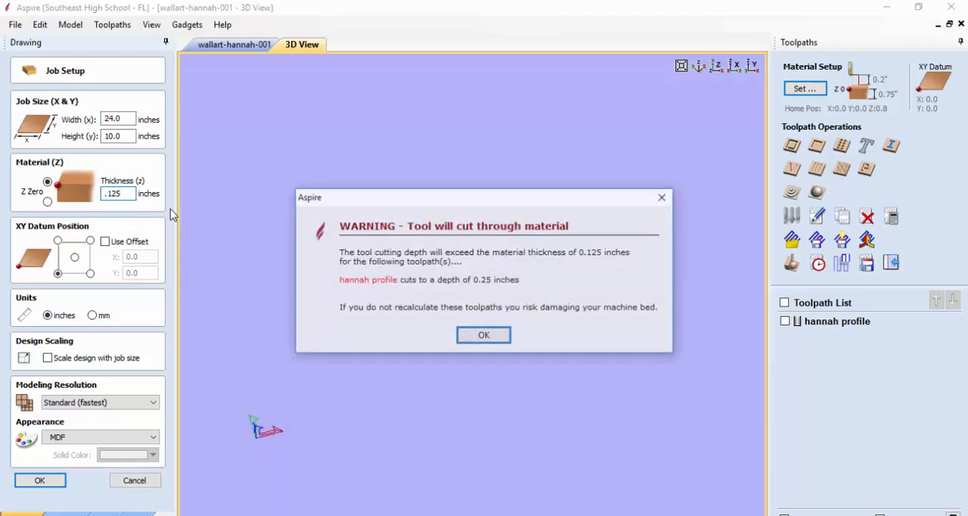
click(488, 338)
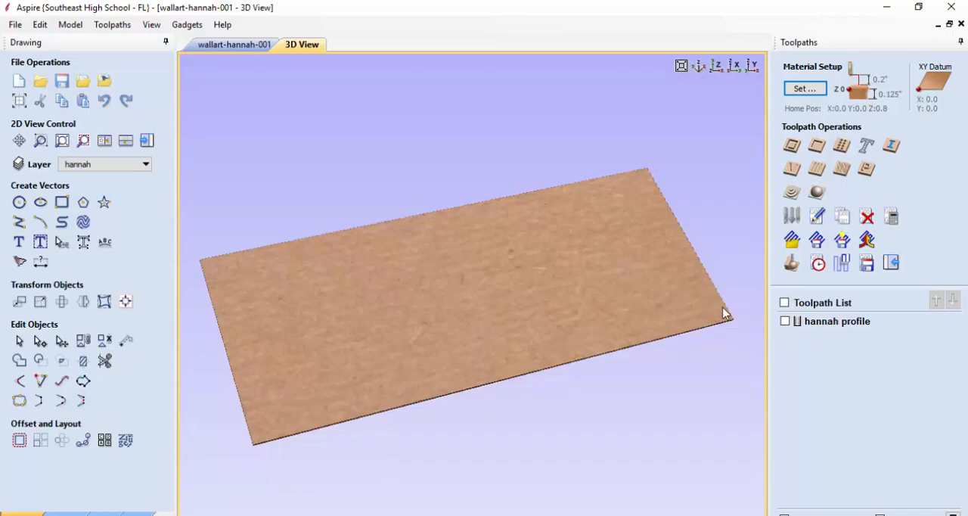
Show the profile toolpath and prepare to save it with the Mach2/3 Arcs (inch) (*.txt) post processor
click(785, 321)
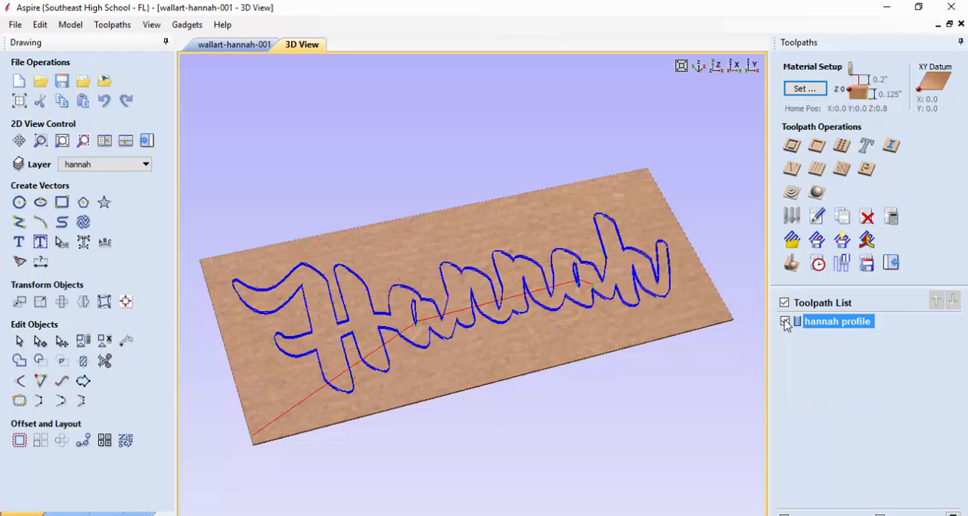
click(869, 266)
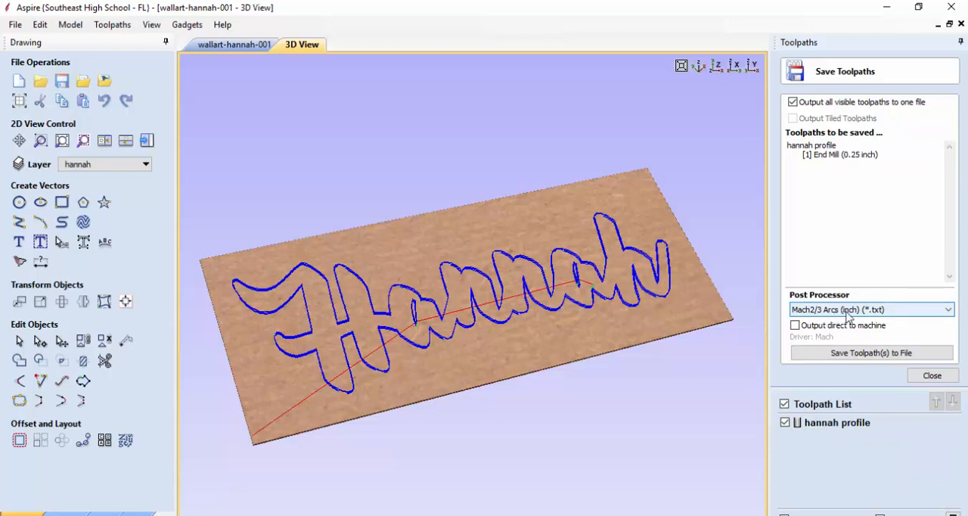
click(880, 315)
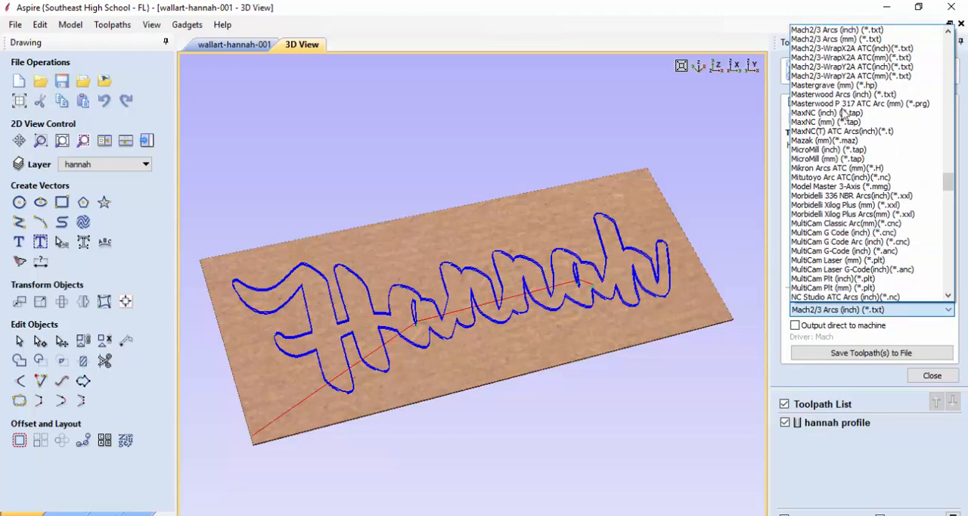
mouse_move(950, 179)
mouse_down()
mouse_move(947, 47)
mouse_move(954, 181)
mouse_up()
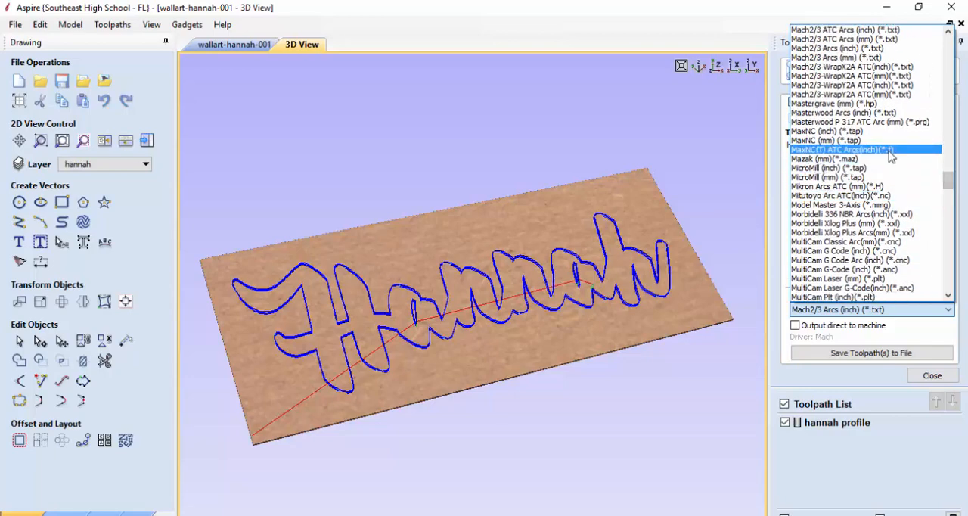
drag(953, 180, 952, 173)
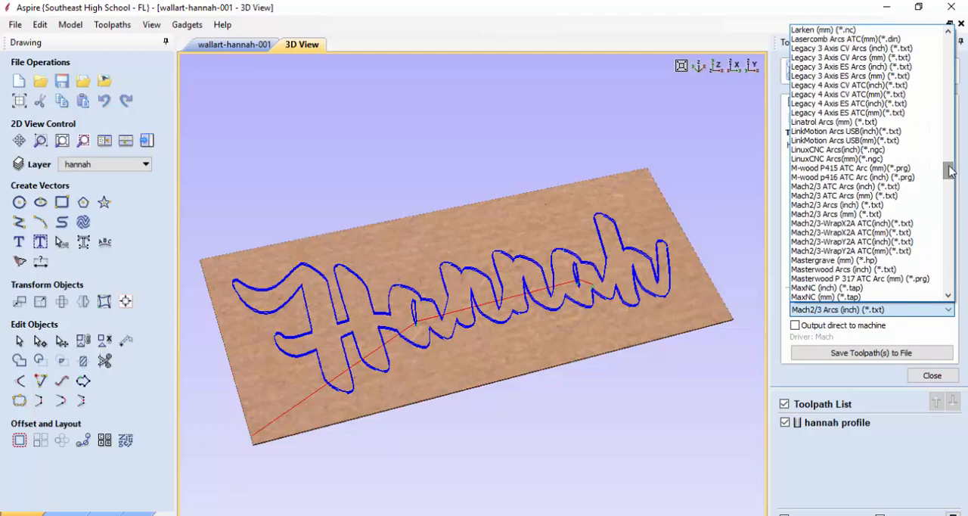
click(833, 205)
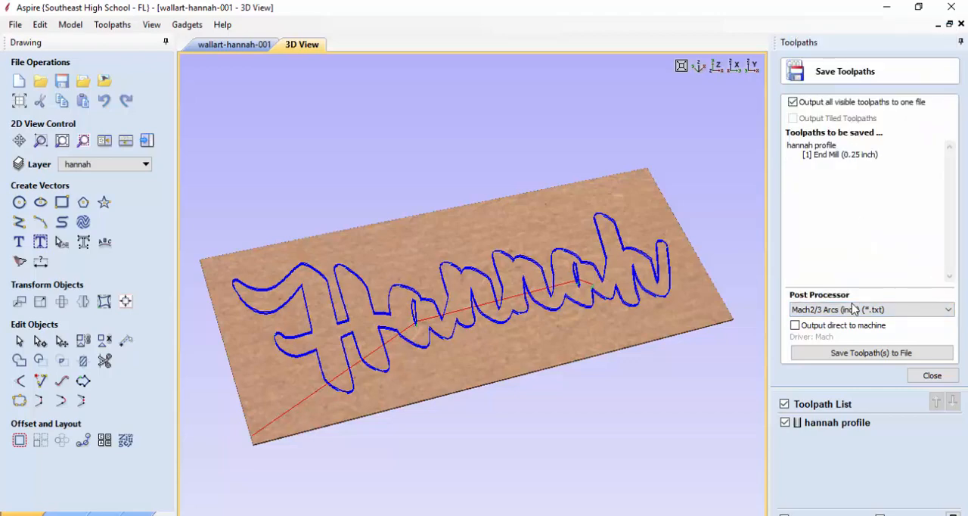
Save the toolpath to a text file in the 001 wall art name folder, appending 001 to the suggested name
click(859, 357)
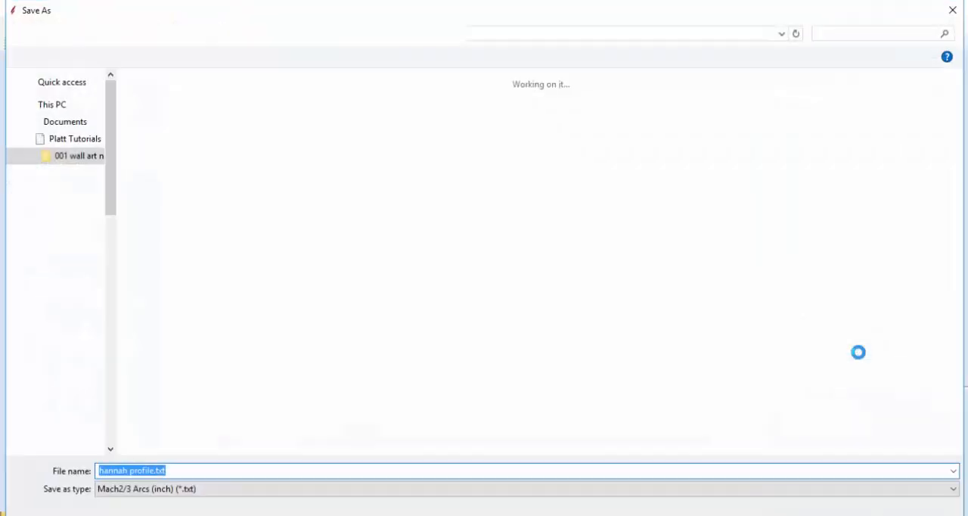
click(153, 469)
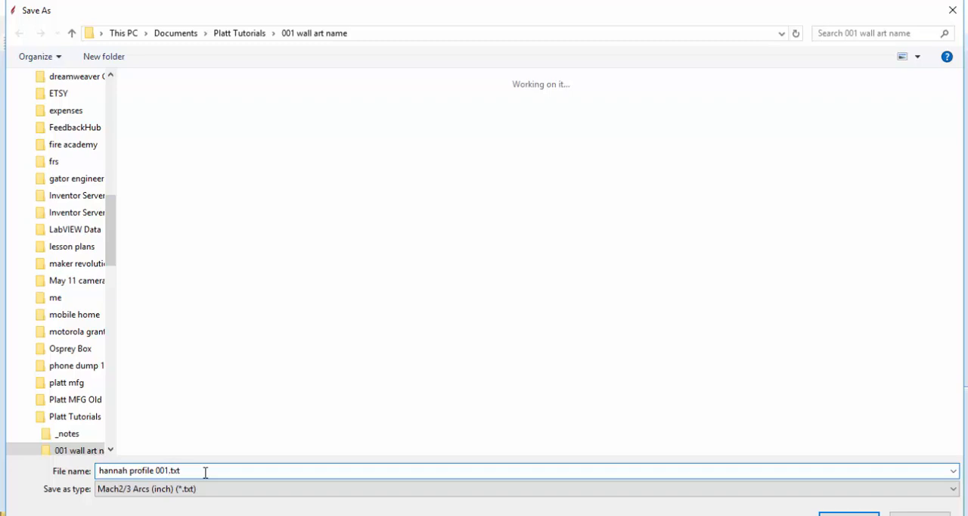
key(Return)
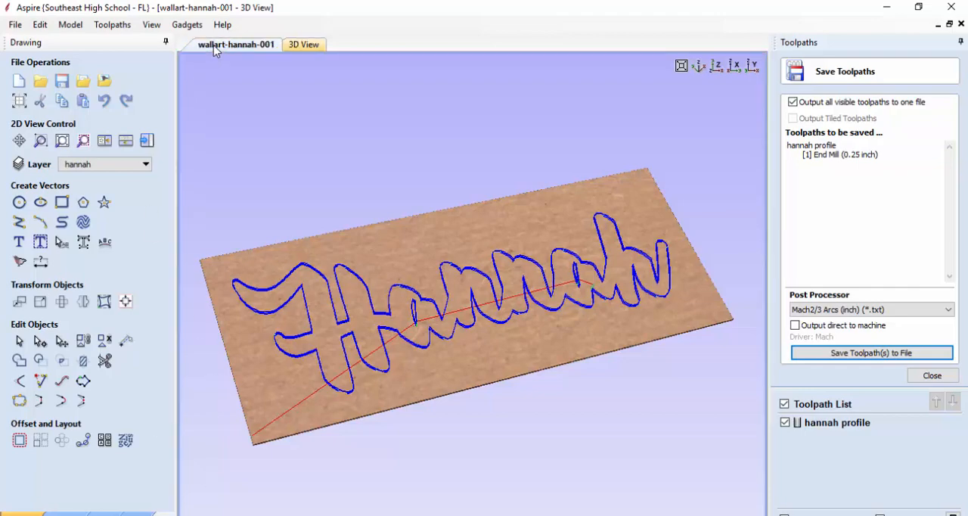
Return to the 2D drawing view and save the project under its existing file name
click(235, 44)
click(15, 24)
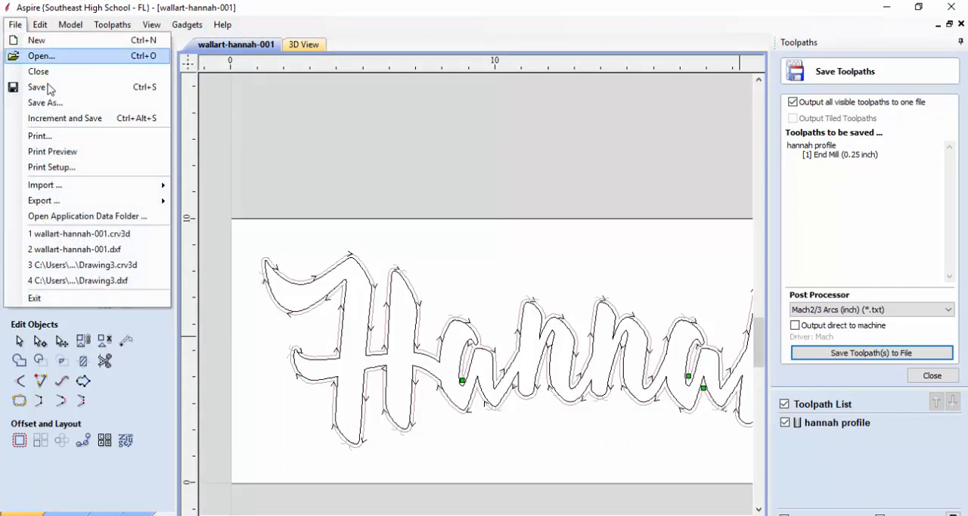
click(47, 87)
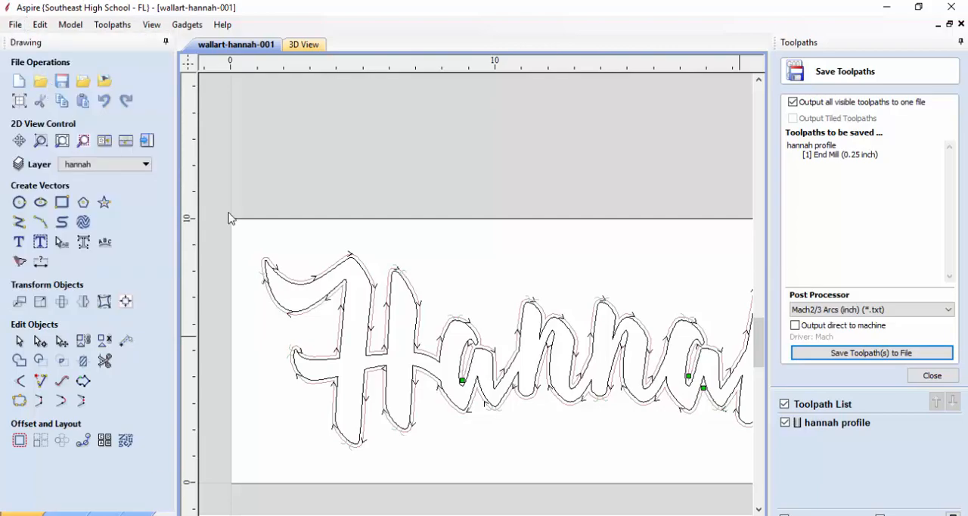
scroll(485, 253, down, 2)
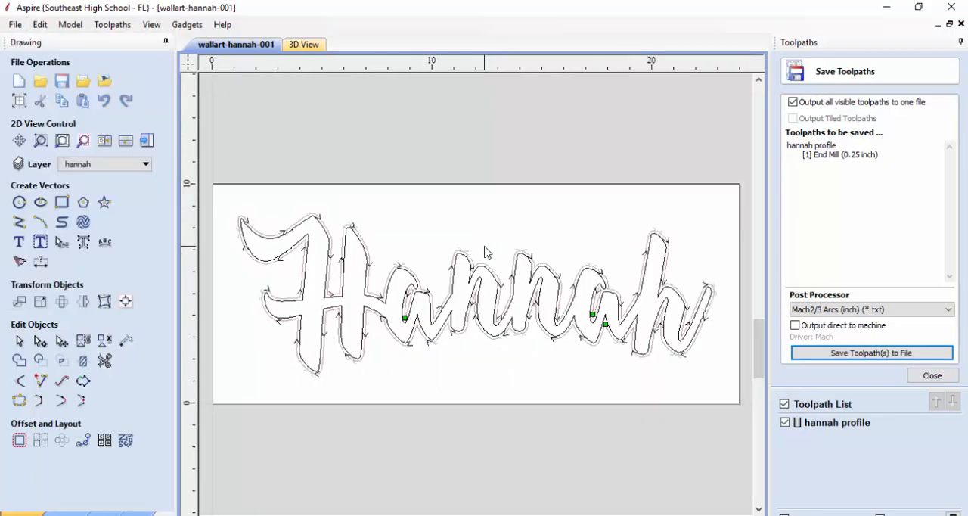